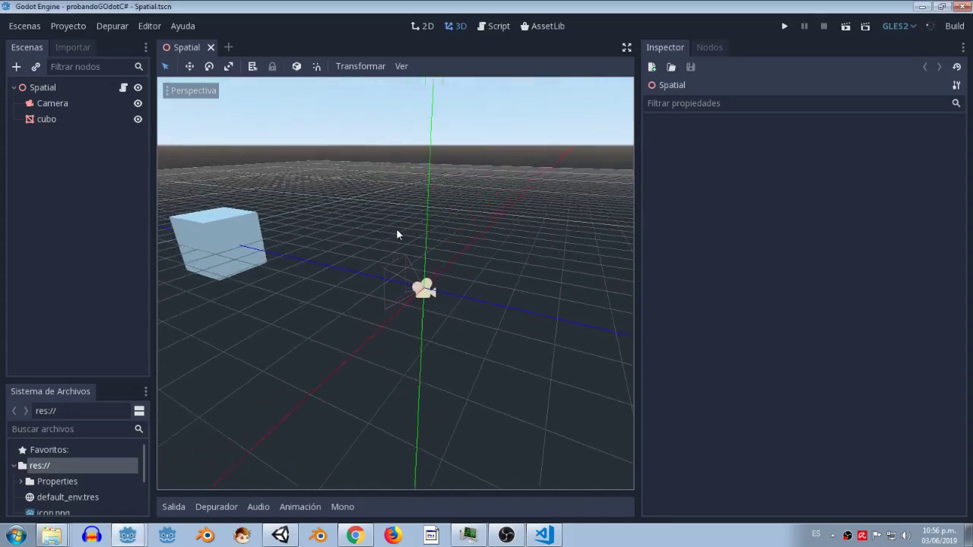
Check cubo's Rotation Degrees in the Inspector, then open the Spatial node's script Spatial.cs.
left_click(46, 119)
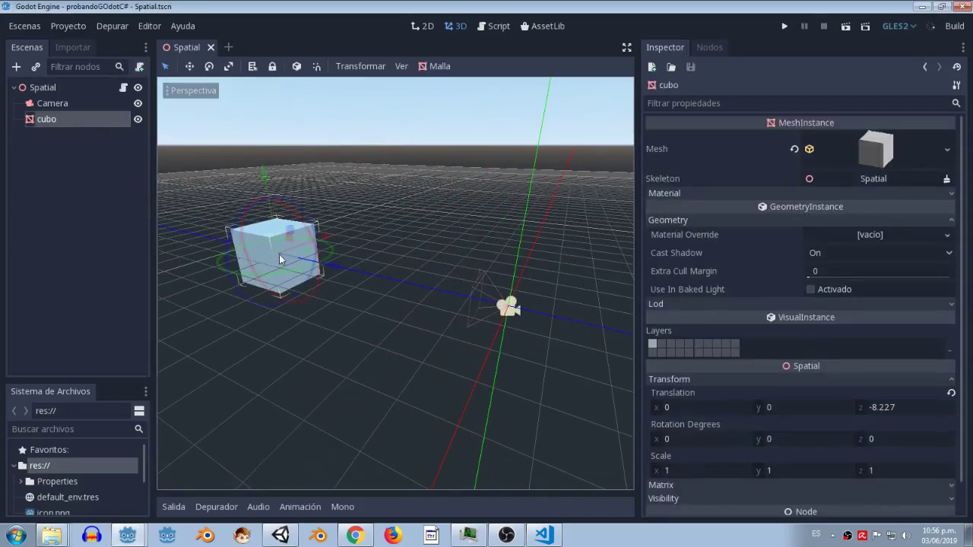
left_click_drag(636, 137, 550, 137)
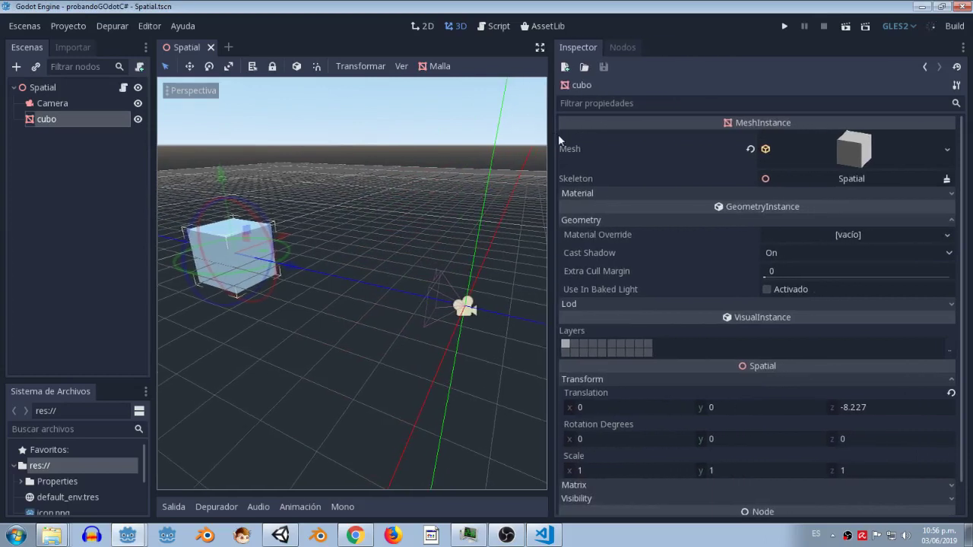
scroll(842, 222, "down", 1)
scroll(791, 259, "up", 1)
scroll(616, 407, "down", 1)
left_click(718, 406)
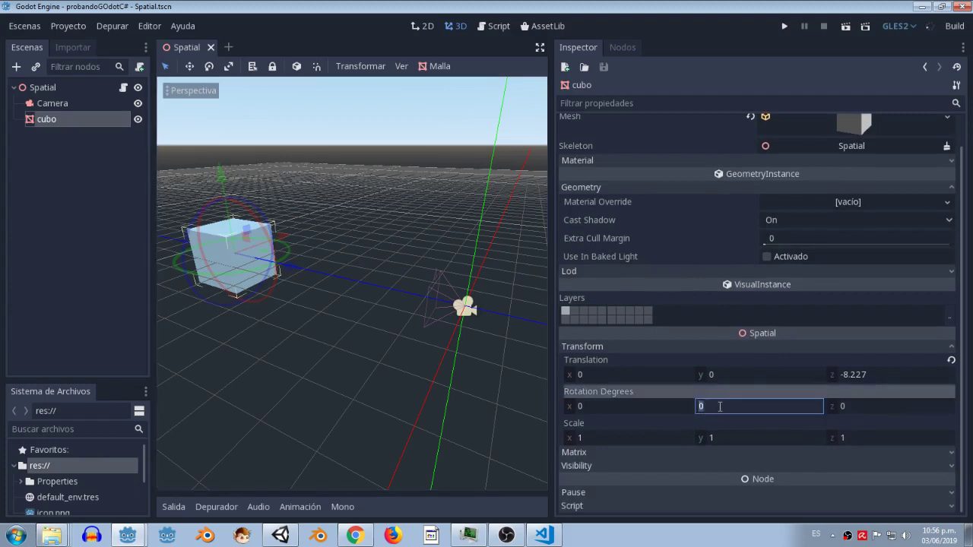
left_click(845, 408)
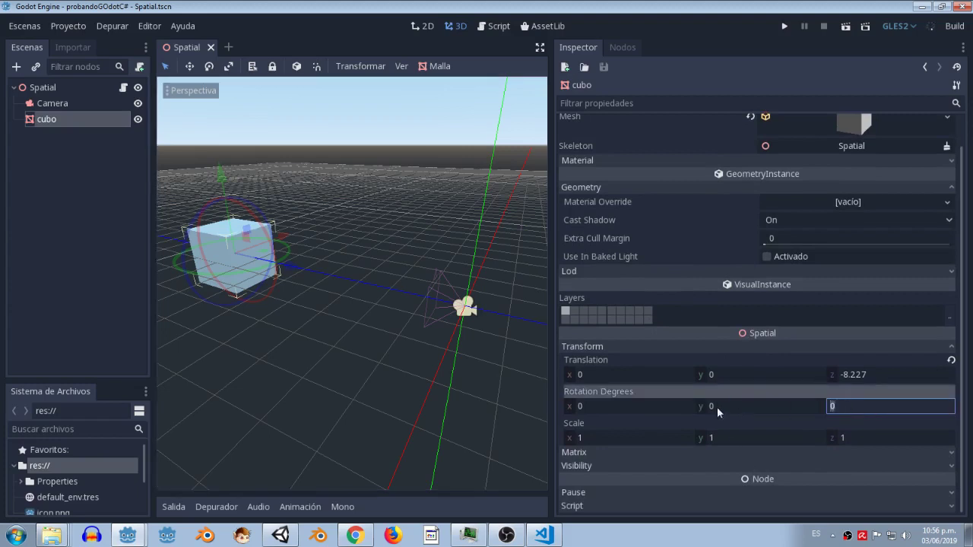
left_click(301, 293)
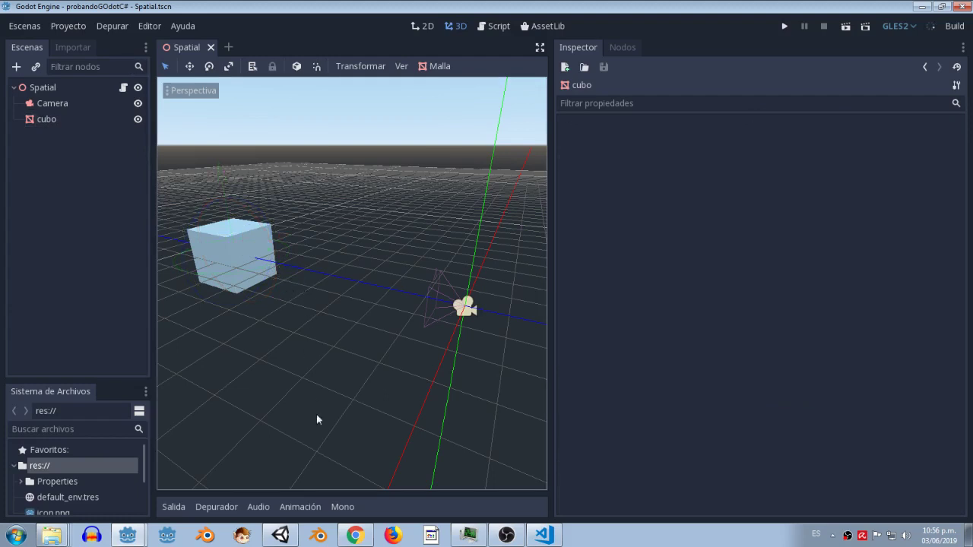
left_click(122, 89)
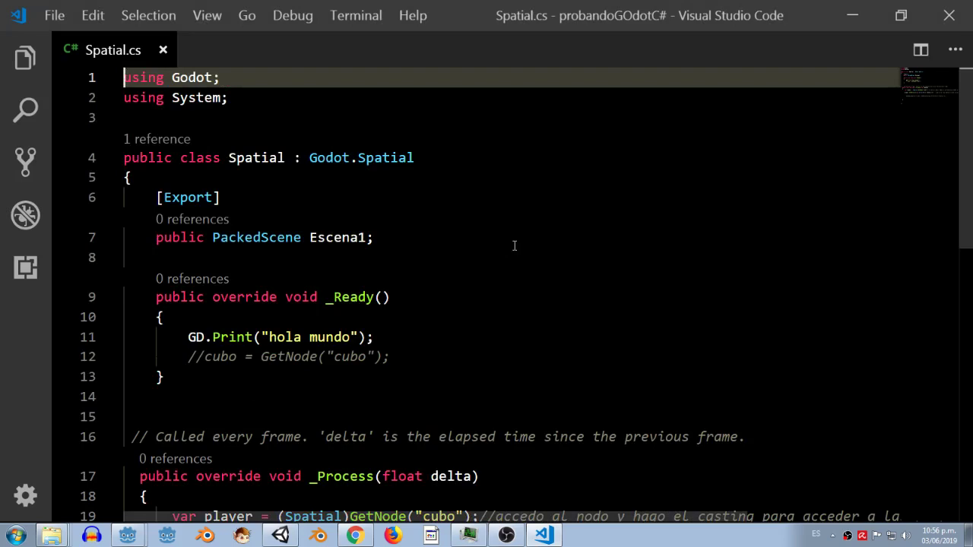
scroll(528, 246, "down", 3)
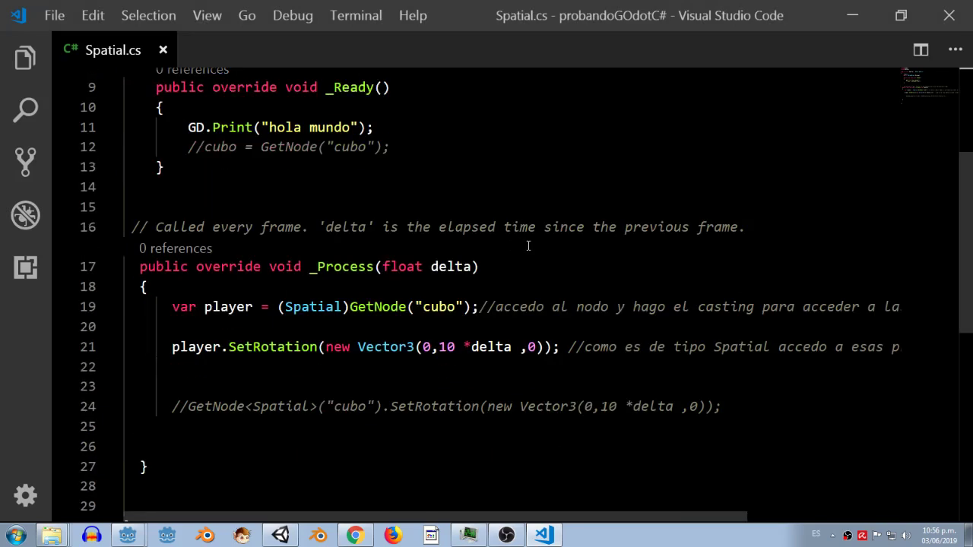
scroll(528, 245, "down", 1)
left_click_drag(173, 254, 908, 247)
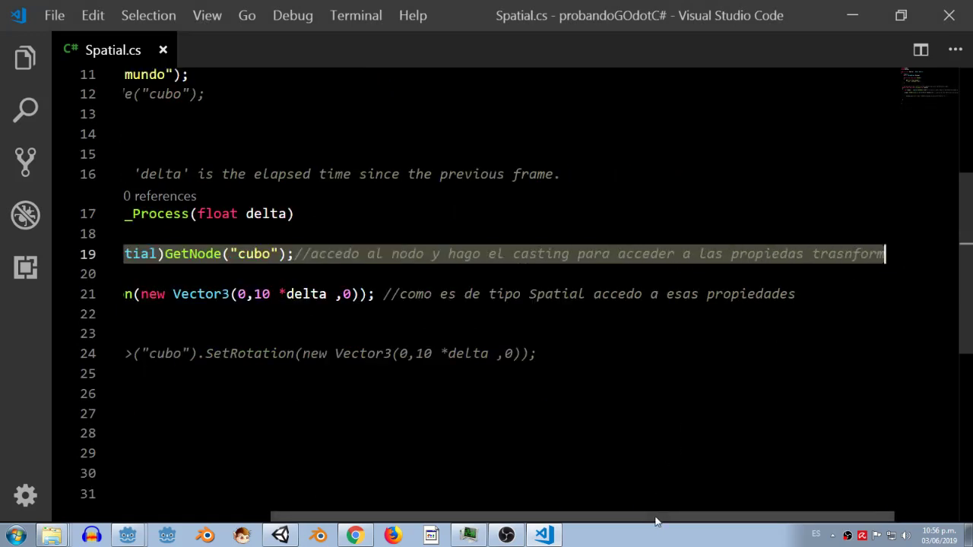
left_click_drag(651, 517, 413, 517)
left_click(173, 294)
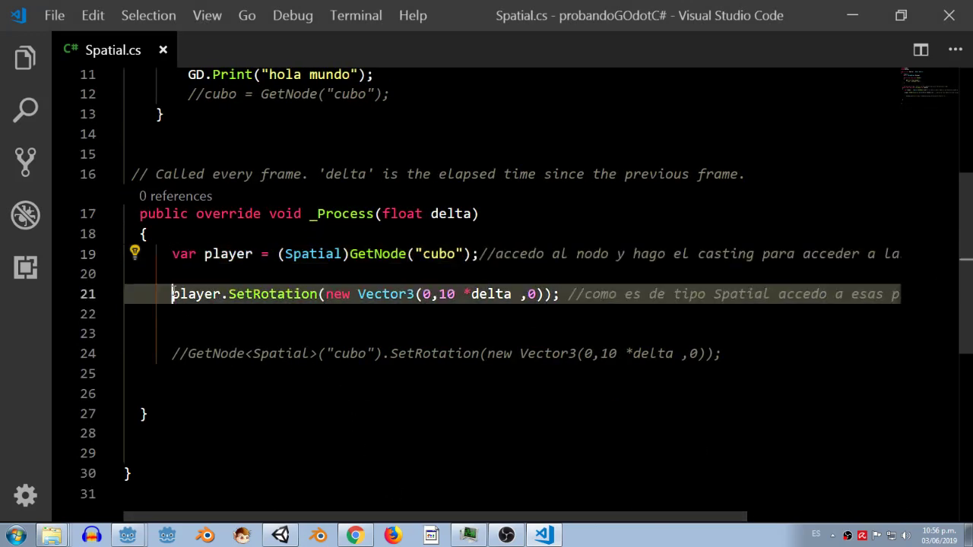
left_click(212, 274)
key("Tab")
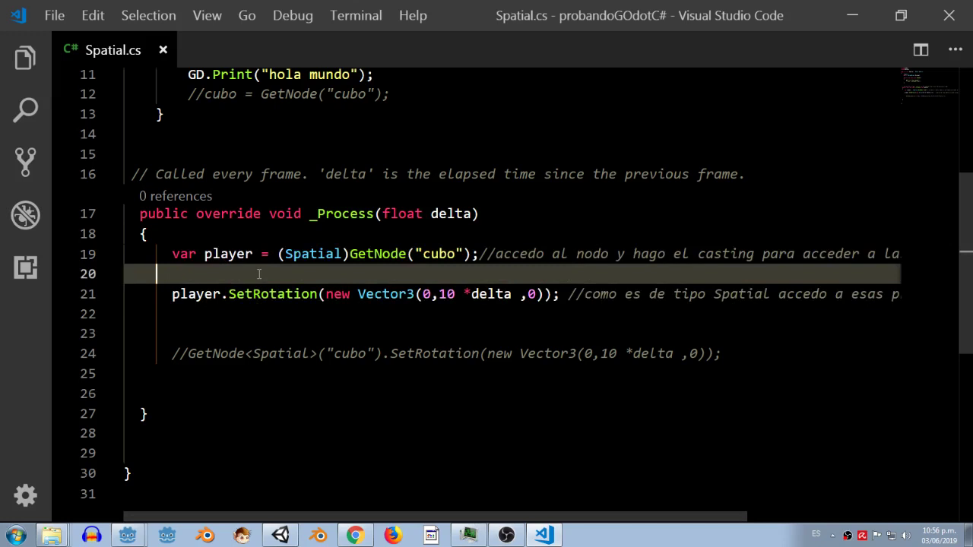
On a new line 21, type player.SetRotationDegrees using the autocomplete suggestion.
key("Tab")
key("BackSpace")
key("Return")
type("player")
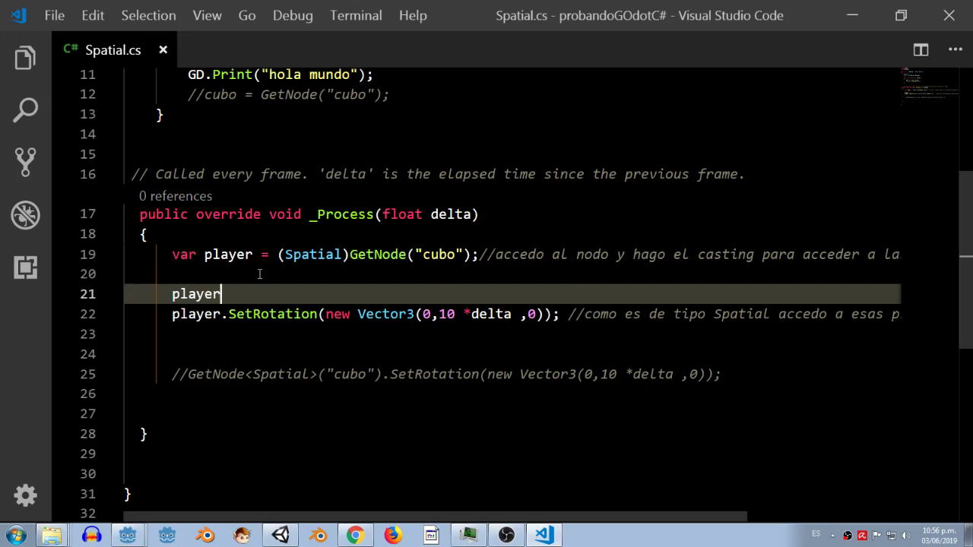
type(".setro")
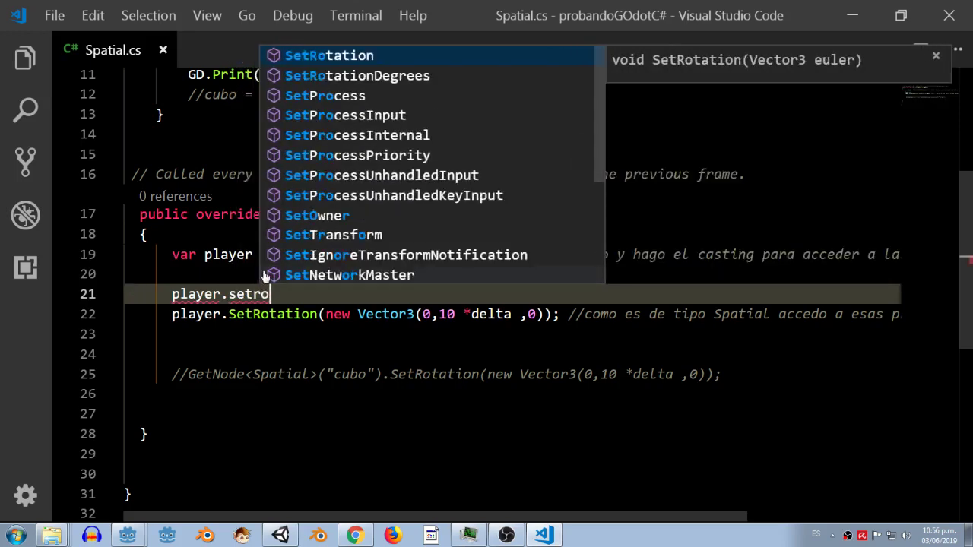
key("Down")
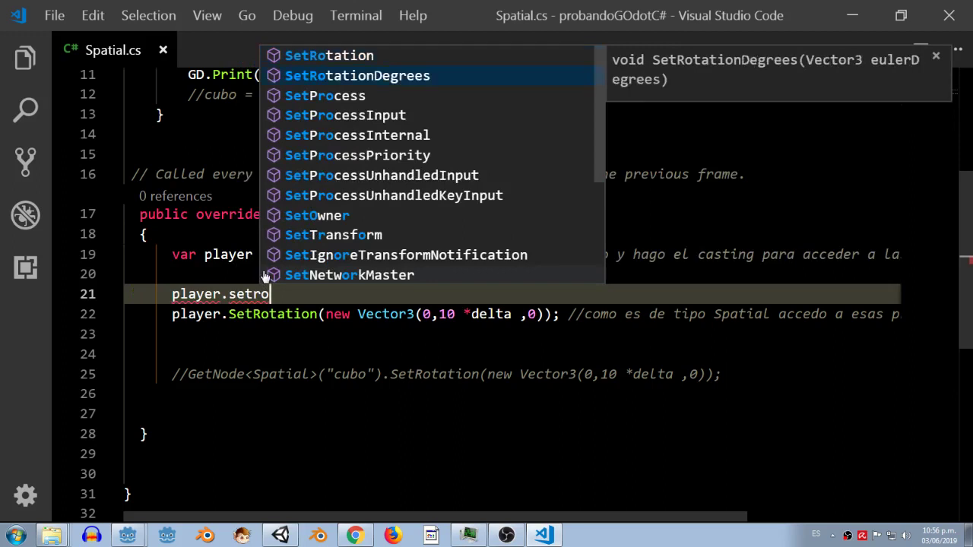
key("Return")
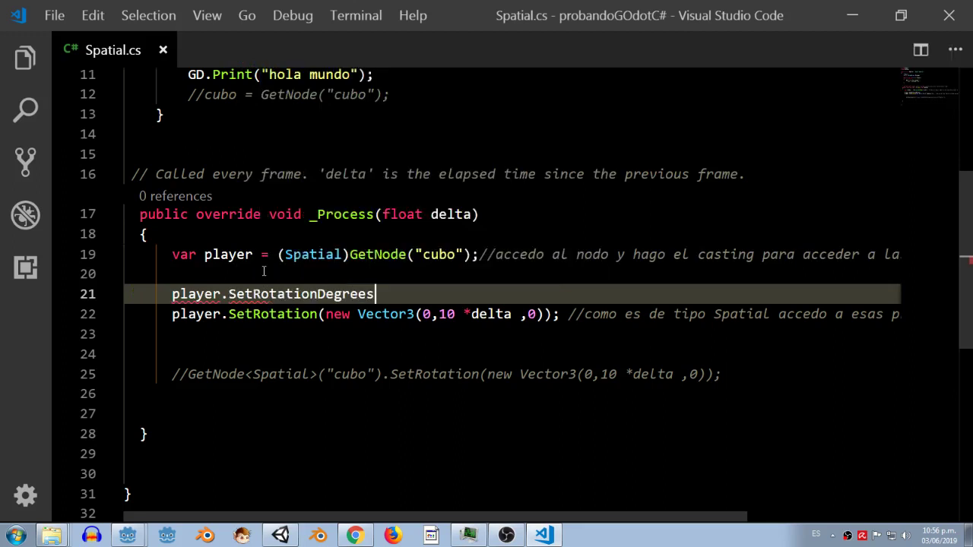
Complete the call with the argument (new Vector3(0,10 * delta,0)); and a semicolon.
type("(")
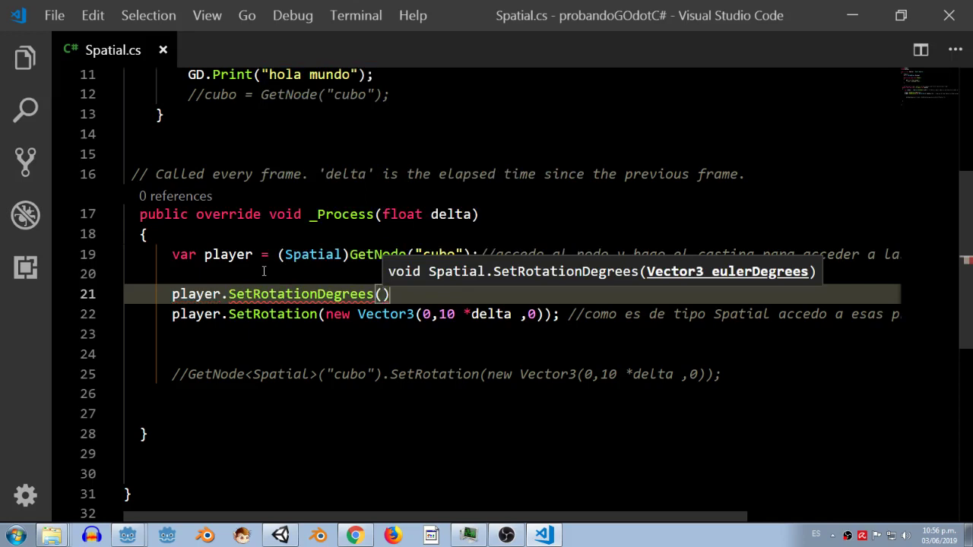
type("new Ce")
key("BackSpace")
key("BackSpace")
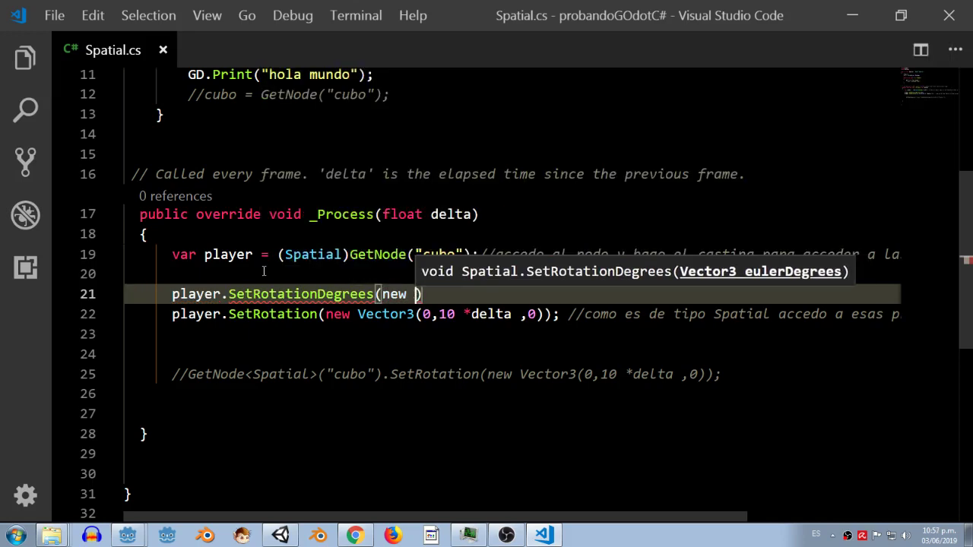
type("vec")
key("Escape")
key("Down")
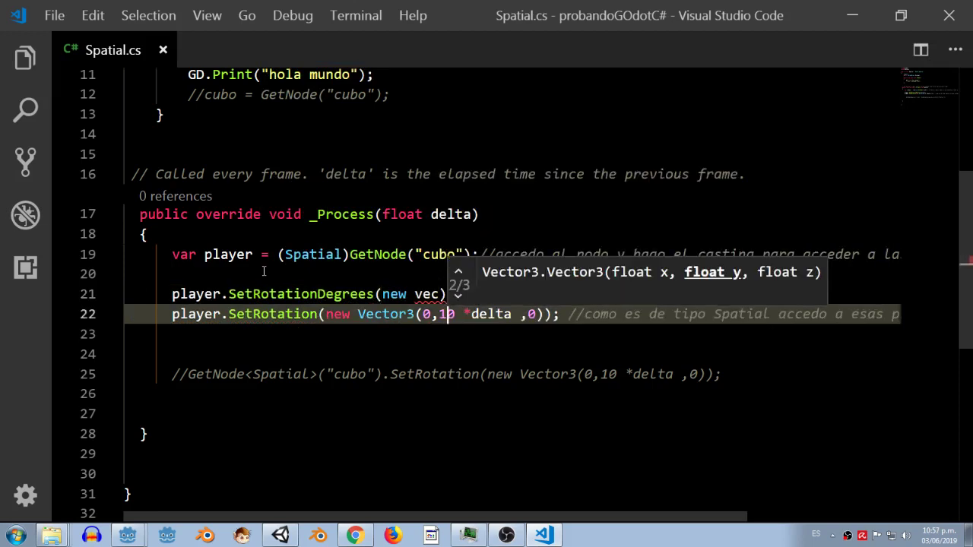
key("Up")
key("BackSpace")
key("BackSpace")
key("BackSpace")
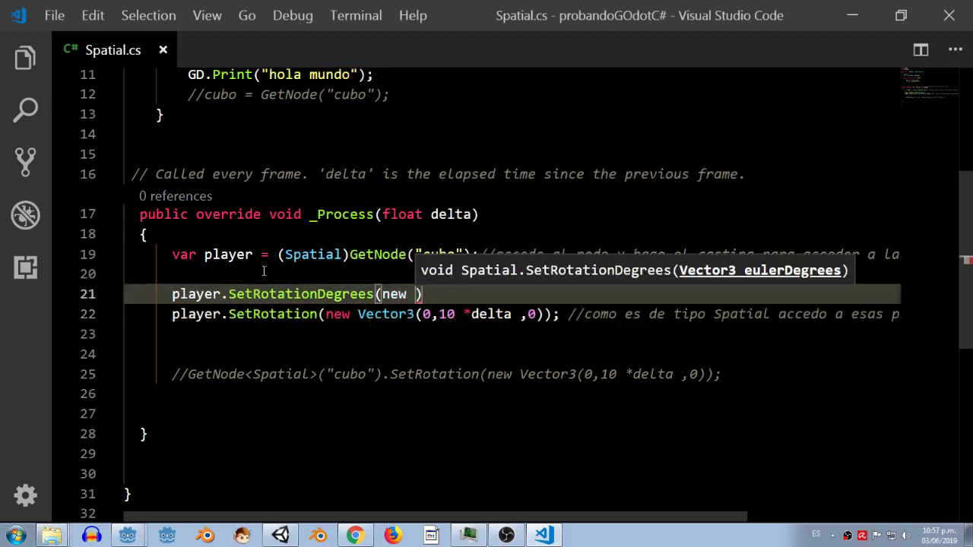
type("Vec")
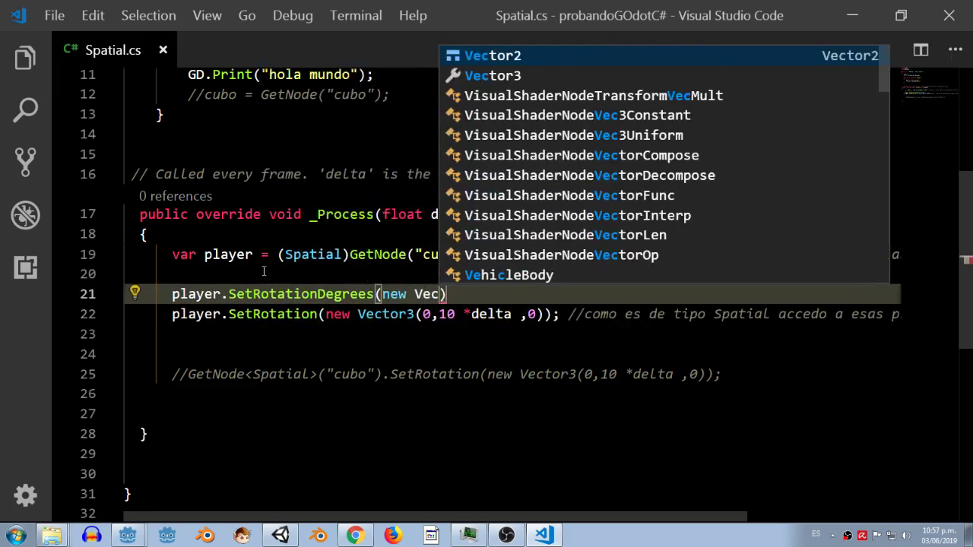
key("Down")
key("Return")
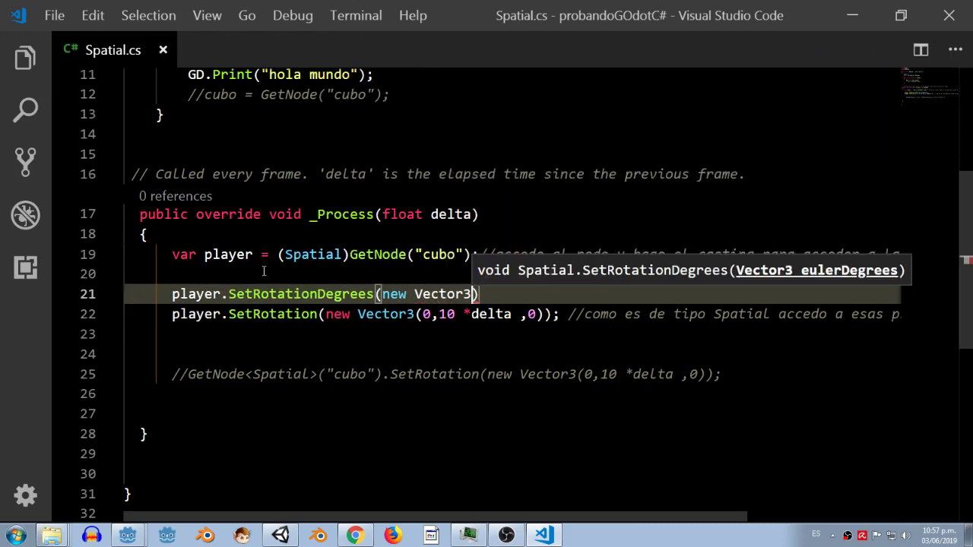
type("(0,0")
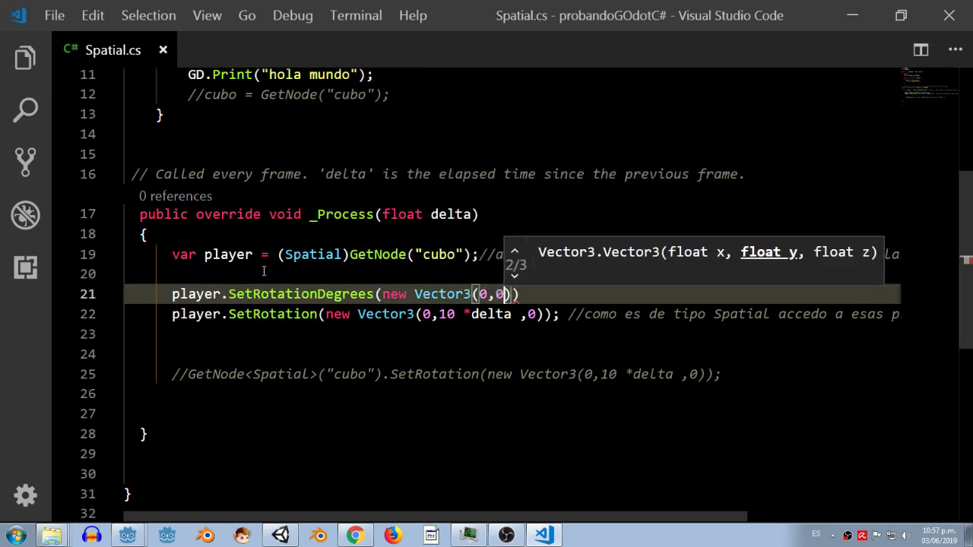
type(",0")
key("End")
type(";")
key("Left")
key("Left")
key("Left")
key("Left")
key("BackSpace")
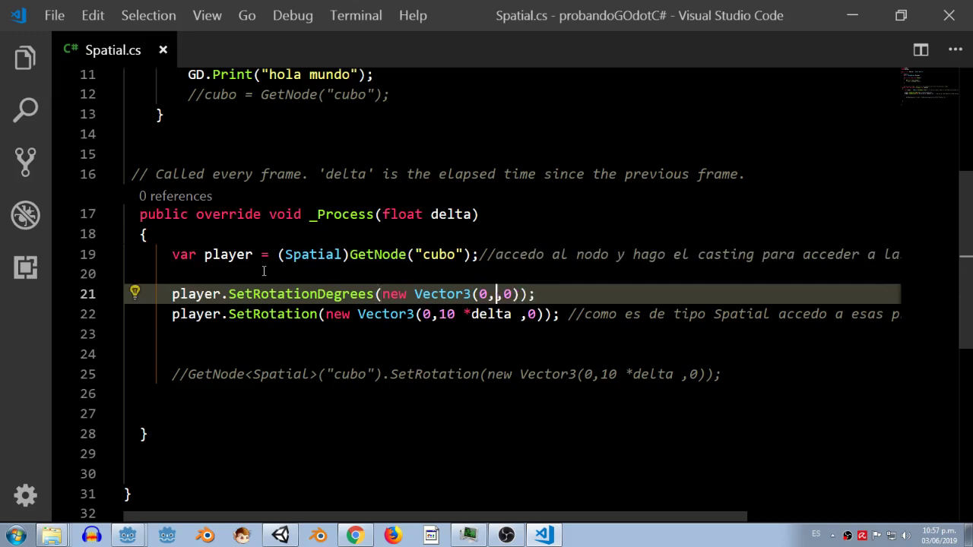
type("10 *")
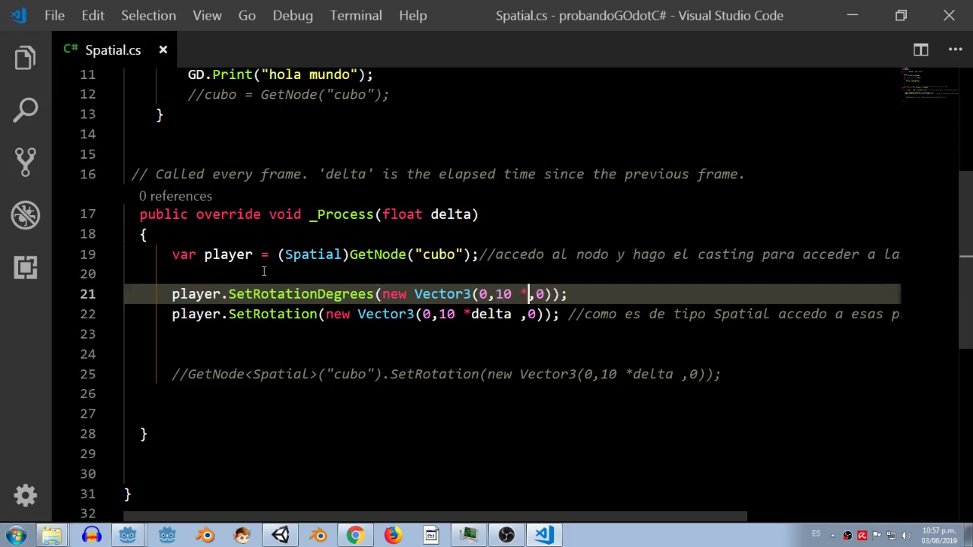
type(" des")
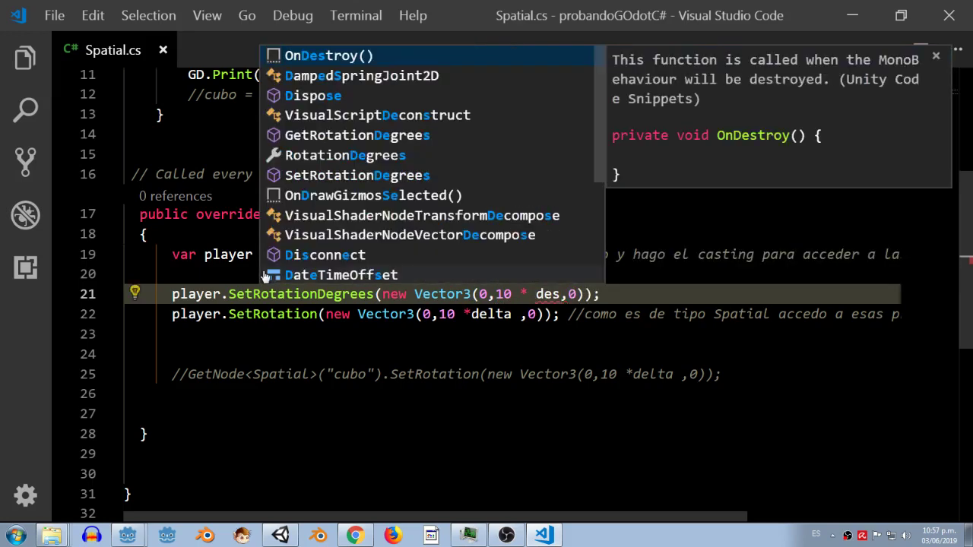
type("lt")
key("Return")
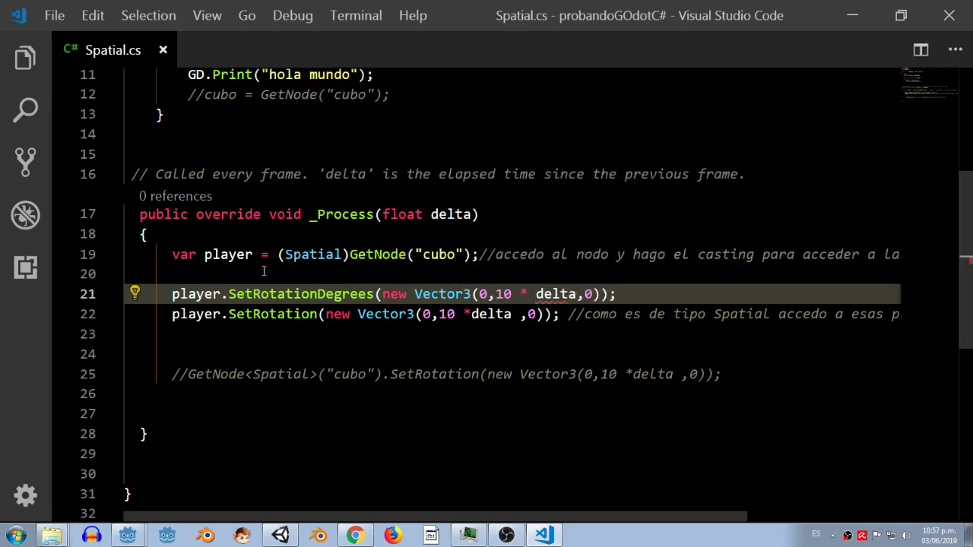
Comment out the old SetRotation line with //, add a blank line above it, and return to Godot.
key("Down")
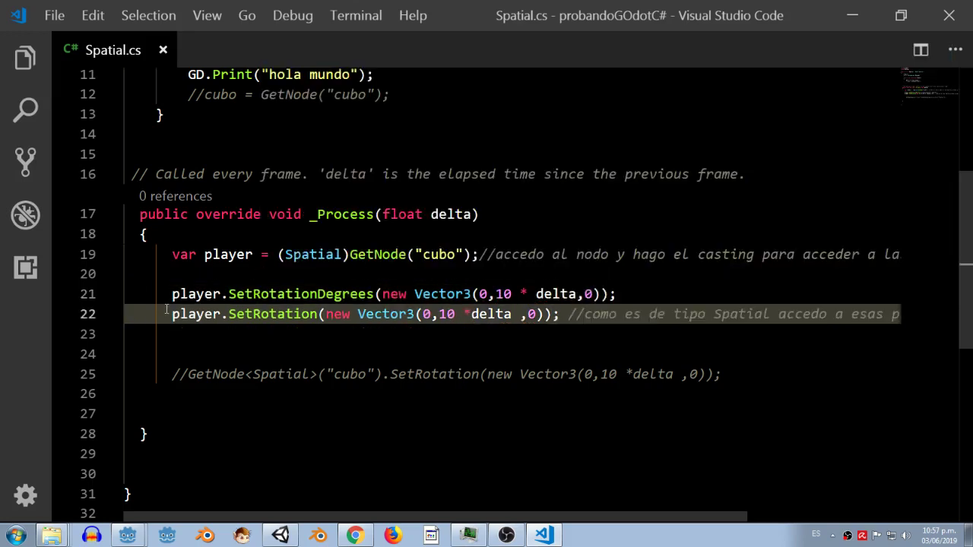
left_click(173, 315)
type("//")
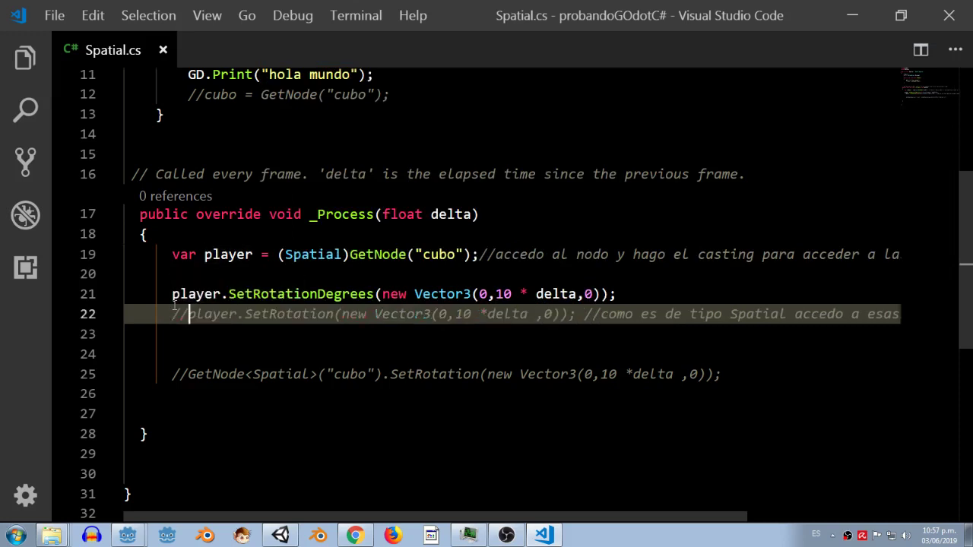
left_click(173, 314)
key("Return")
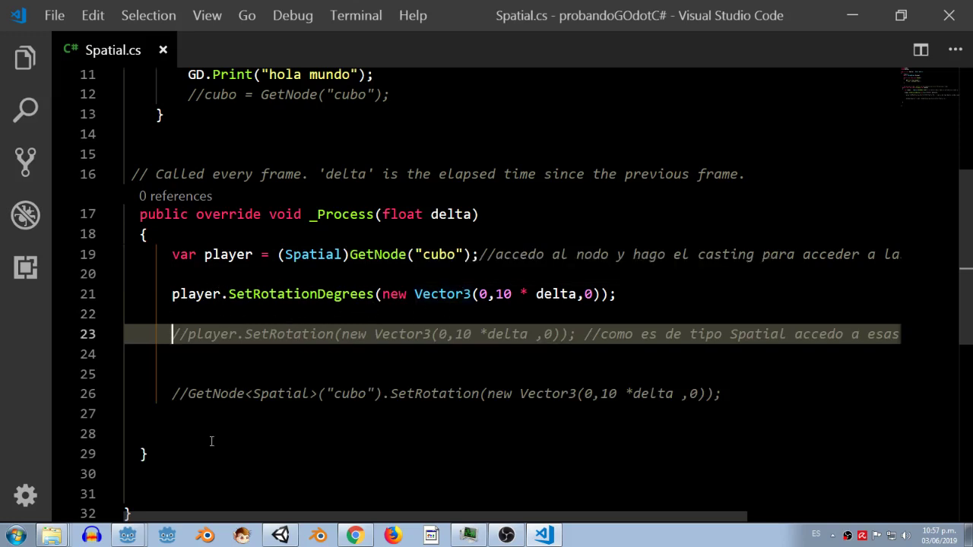
left_click(127, 535)
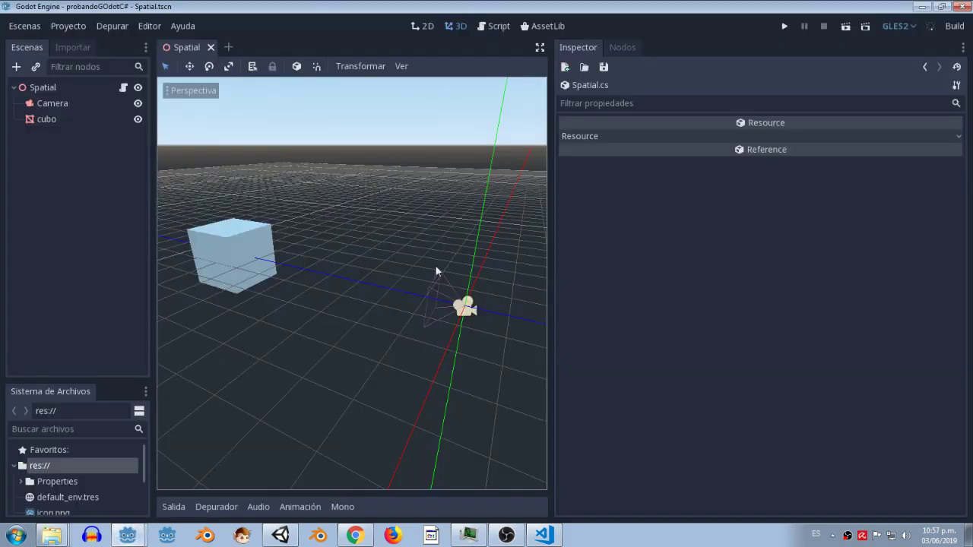
Build and run the project to test the cube rotation, then stop it with F8.
left_click(950, 28)
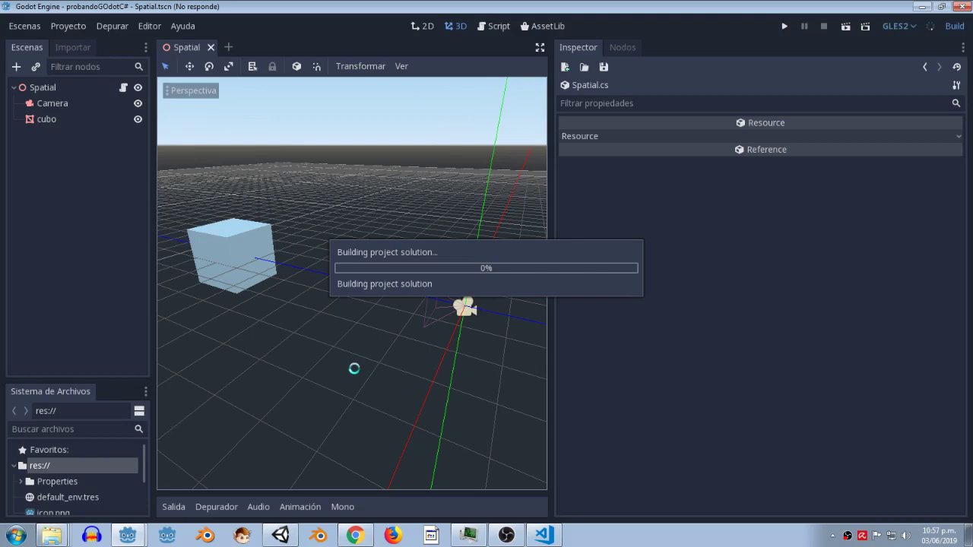
left_click(216, 507)
left_click_drag(550, 399, 641, 399)
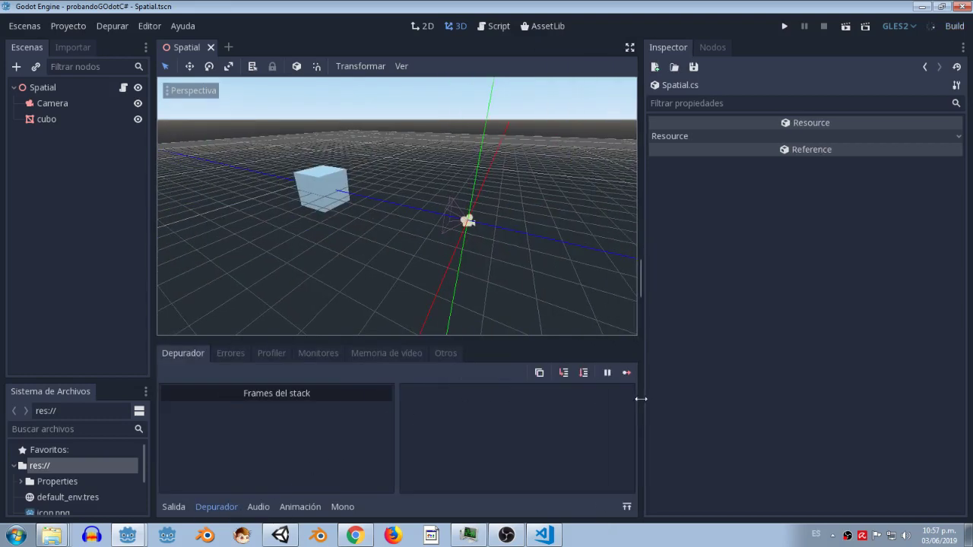
left_click(782, 28)
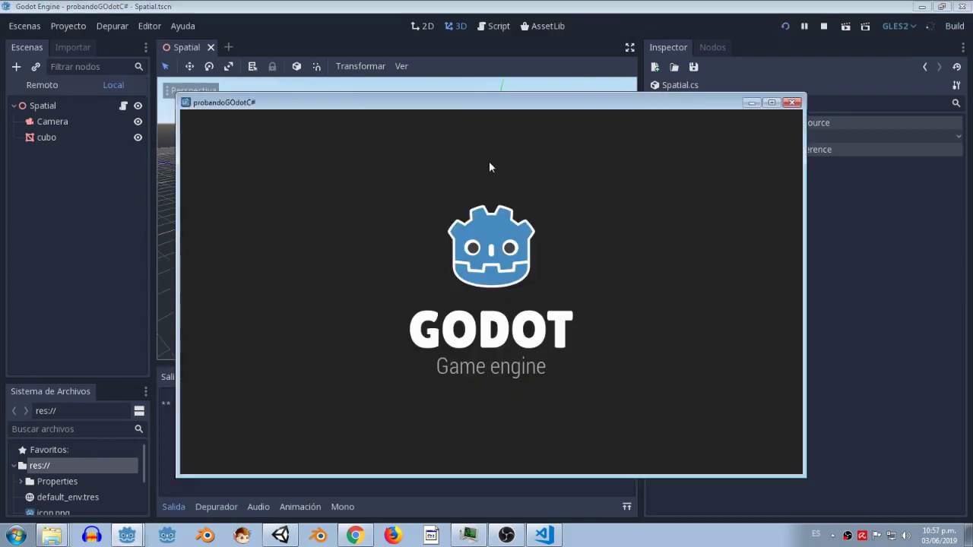
key("F8")
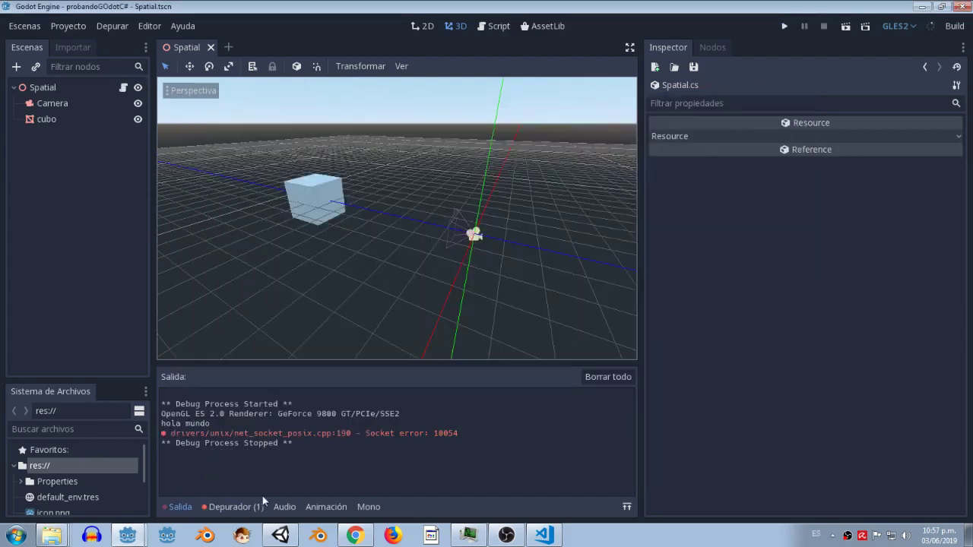
Show the InvalidCastException in an enlarged Errors panel of the debugger.
left_click(242, 506)
left_click(236, 353)
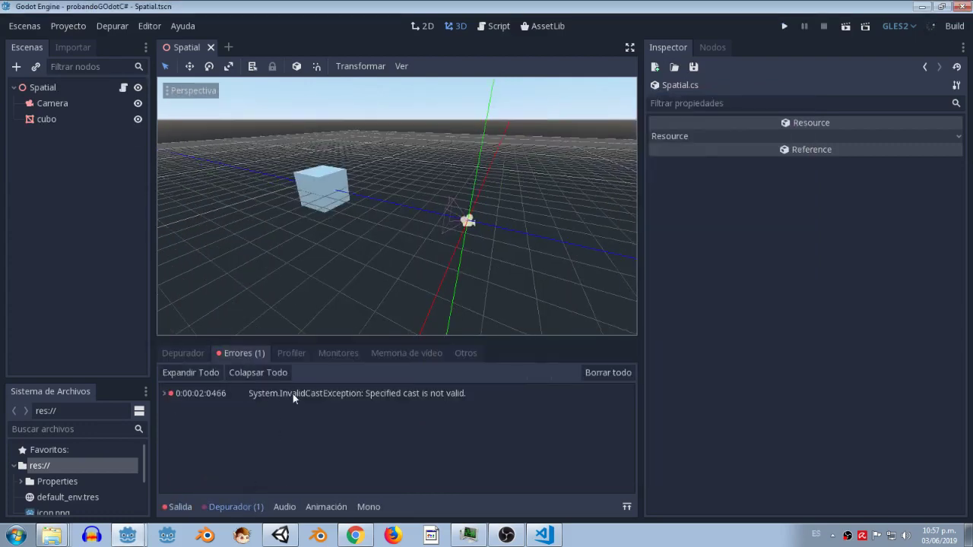
mouse_move(334, 339)
left_mouse_down()
mouse_move(334, 238)
mouse_move(337, 262)
left_mouse_up()
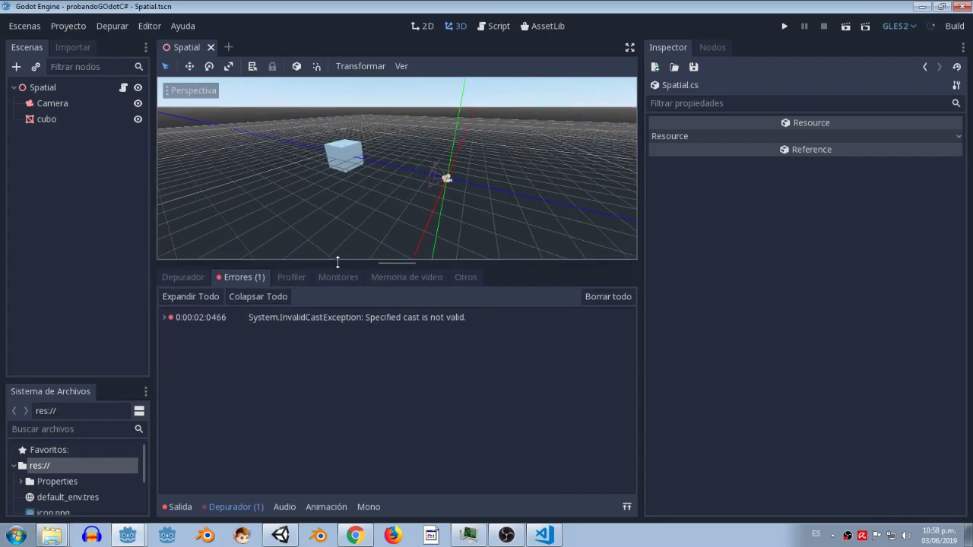
left_click(268, 327)
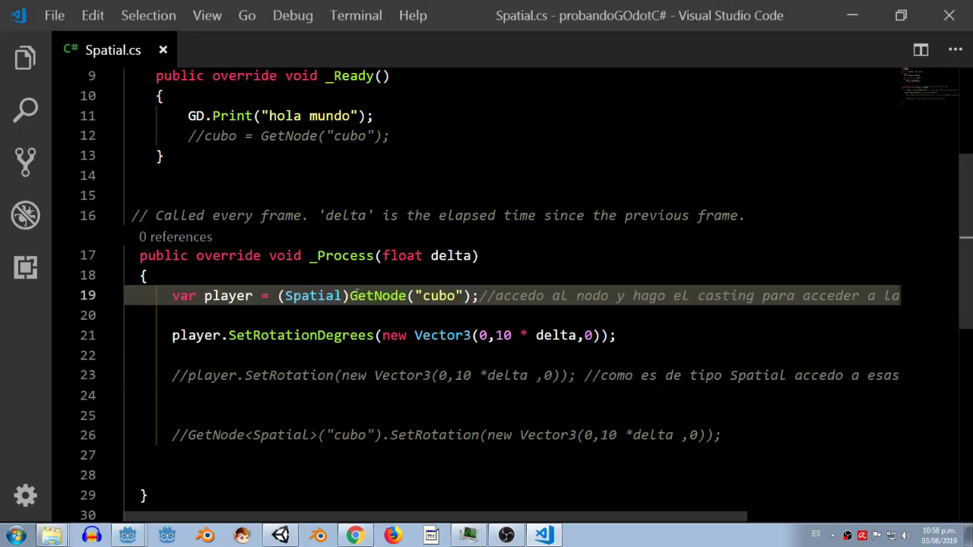
Insert a blank line after line 20 in Spatial.cs.
mouse_move(261, 333)
left_click(190, 319)
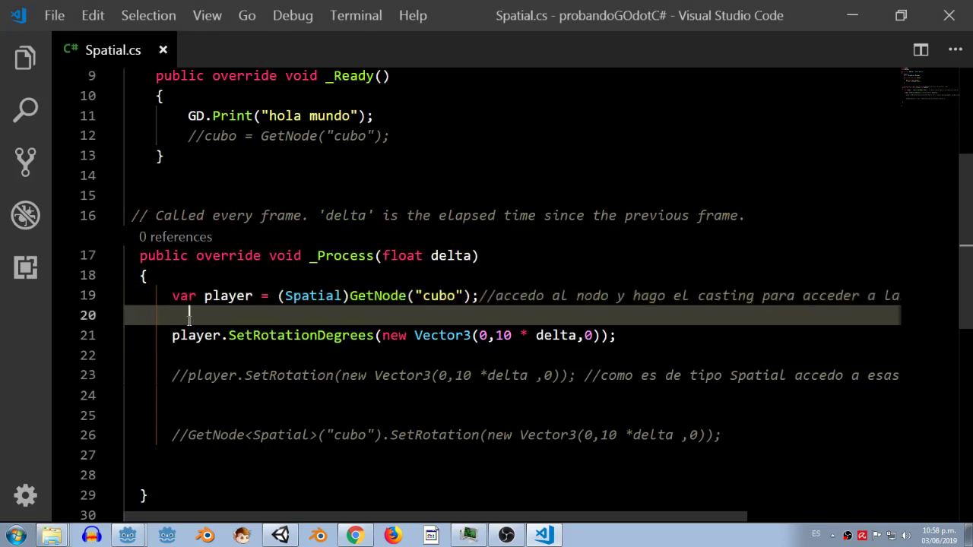
key("Down")
key("Up")
key("Return")
Try Node and Spatial as player's type on line 19, then restore var.
key("Up")
key("Up")
key("Right")
key("Delete")
key("BackSpace")
key("BackSpace")
type("B")
key("BackSpace")
type("Node")
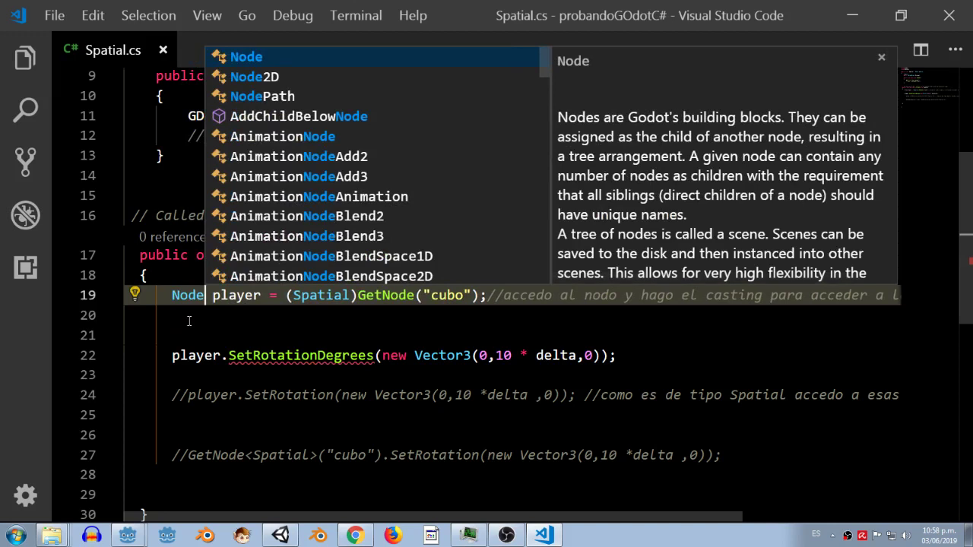
key("BackSpace")
key("BackSpace")
key("BackSpace")
key("BackSpace")
type("S")
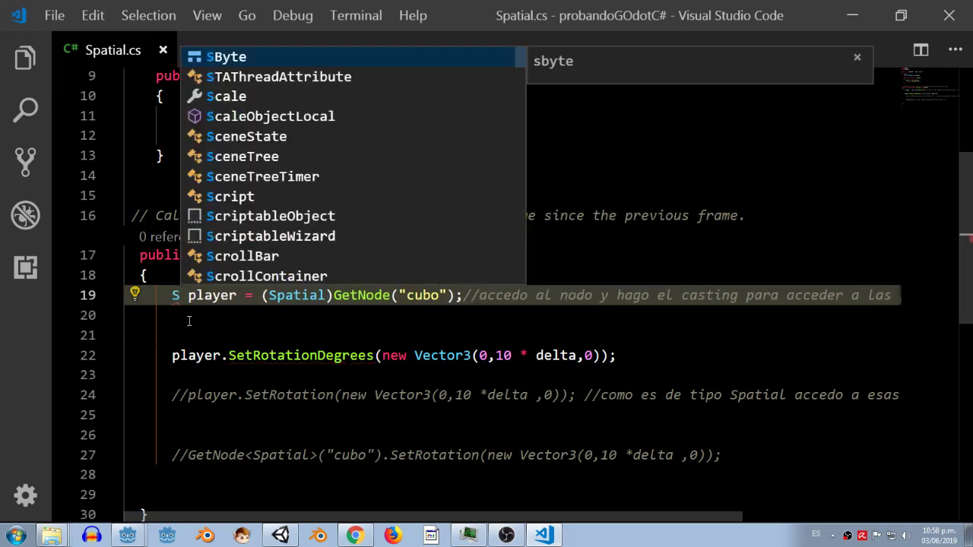
type("pat")
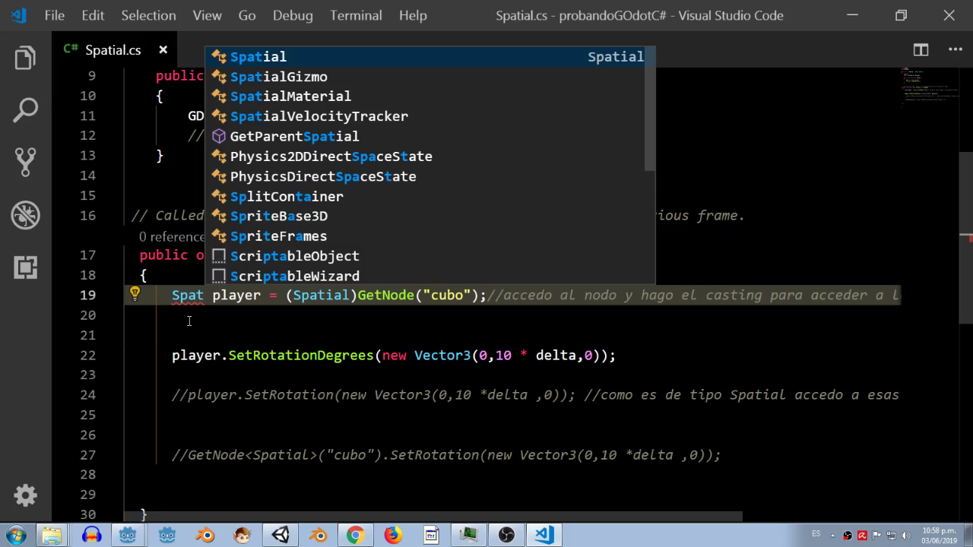
key("BackSpace")
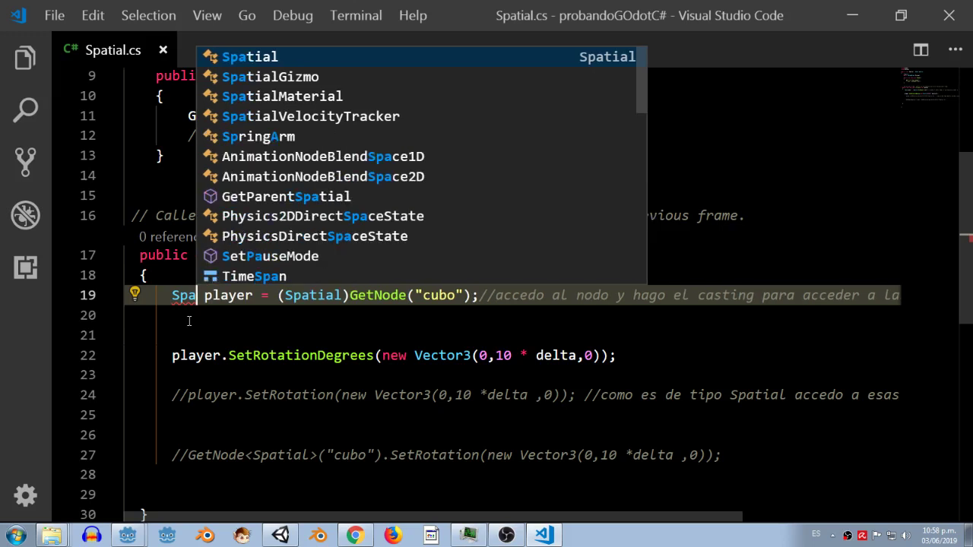
key("BackSpace")
key("BackSpace")
key("BackSpace")
type("Node")
key("BackSpace")
key("BackSpace")
key("BackSpace")
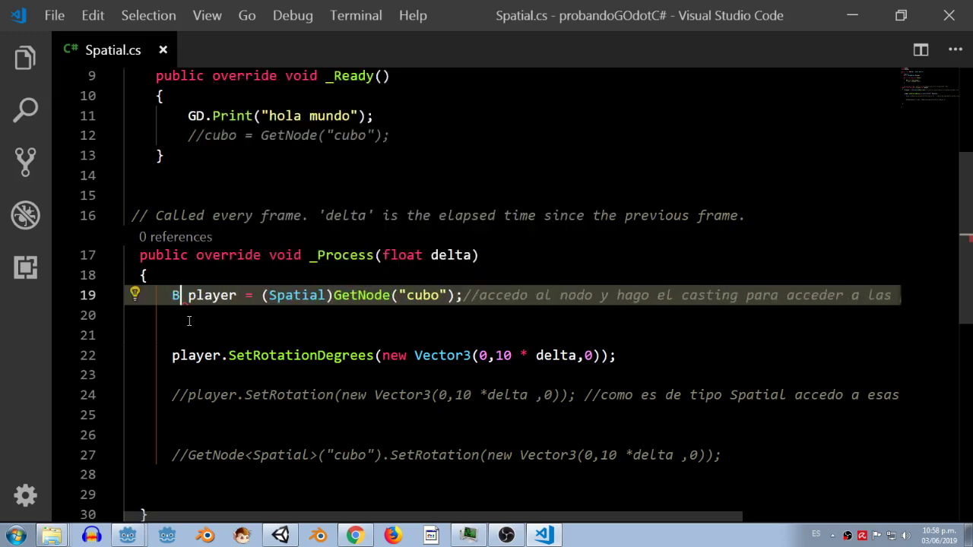
type("var")
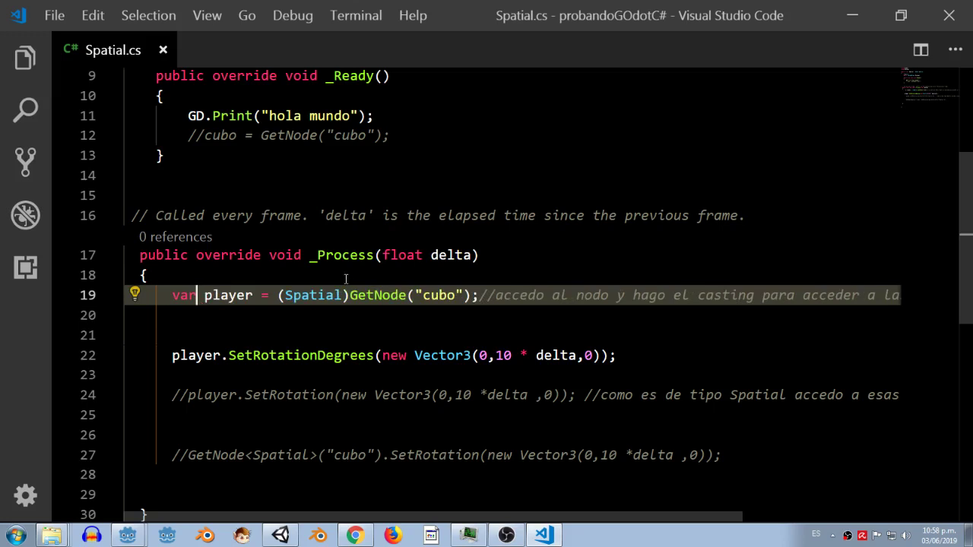
Comment out lines 19 and 22 and uncomment the GetNode<Spatial>("cubo").SetRotation line 27.
left_click(172, 295)
type("//")
left_click(172, 355)
type("//")
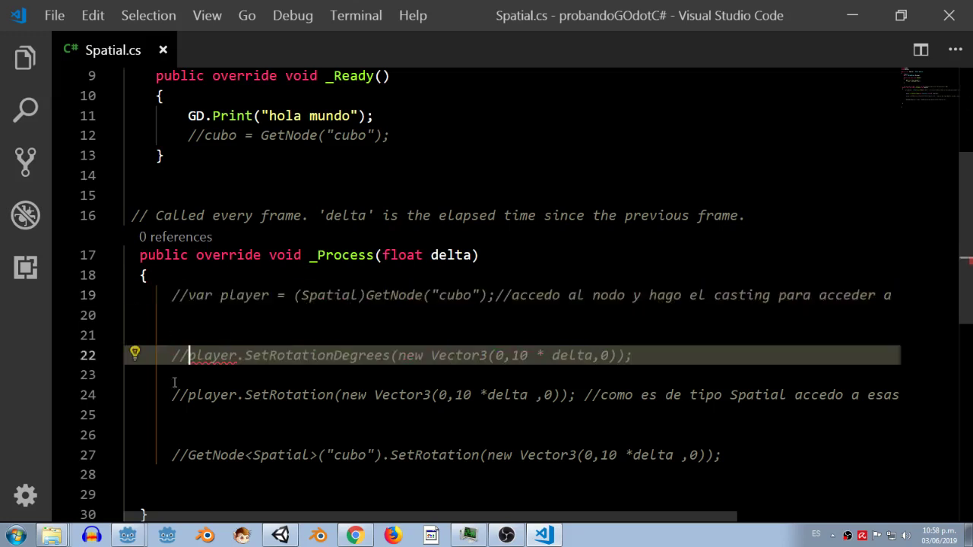
left_click(188, 455)
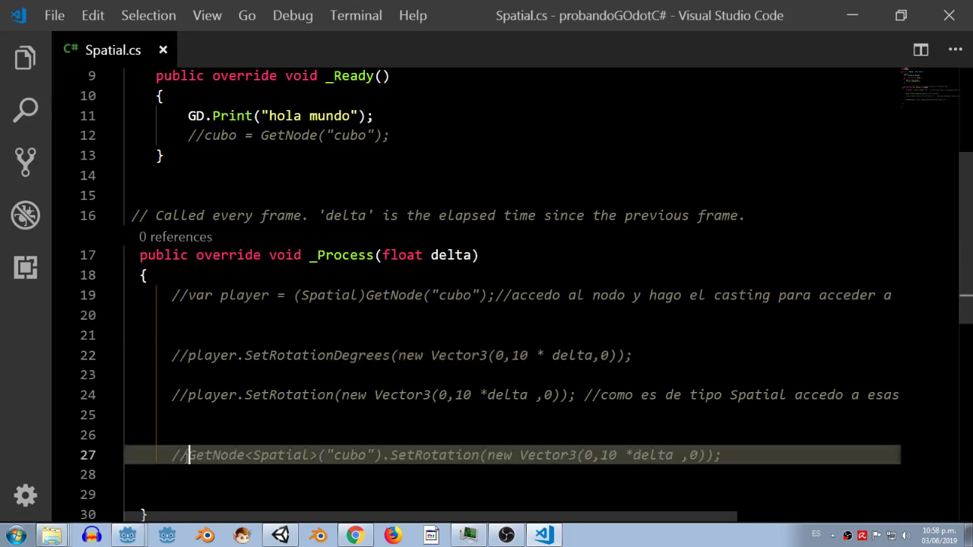
key("BackSpace")
key("BackSpace")
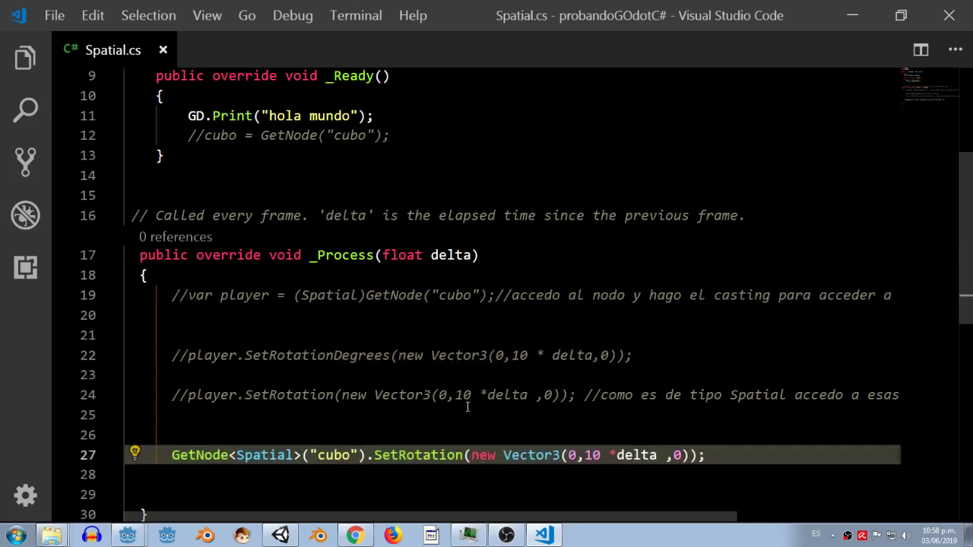
Enlarge the editor text with Ctrl+= and select the GetNode line 27.
left_click_drag(172, 415, 462, 341, "alt+shift")
scroll(590, 355, "down", 3)
scroll(590, 356, "down", 1)
scroll(430, 334, "up", 4)
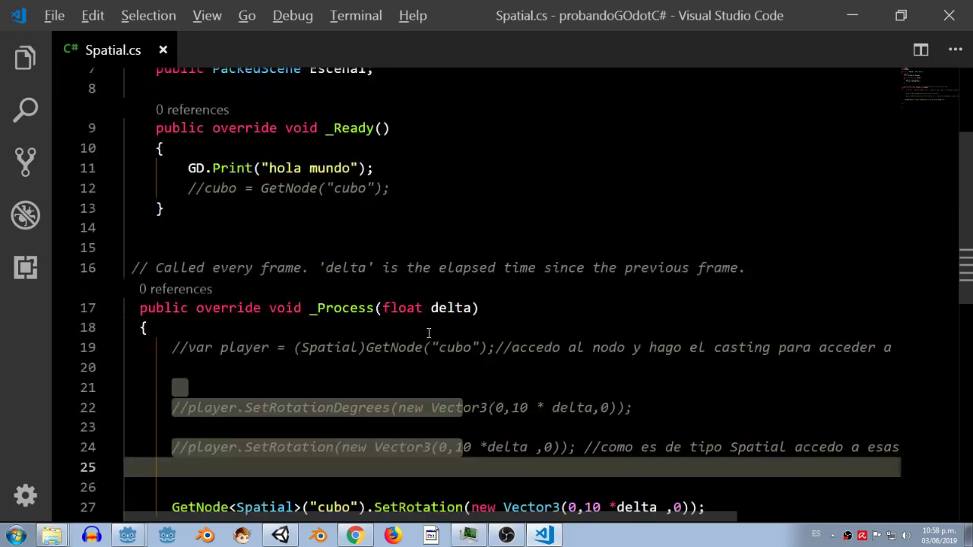
scroll(428, 334, "down", 5)
scroll(427, 332, "down", 4)
scroll(428, 332, "up", 3)
scroll(428, 333, "up", 2)
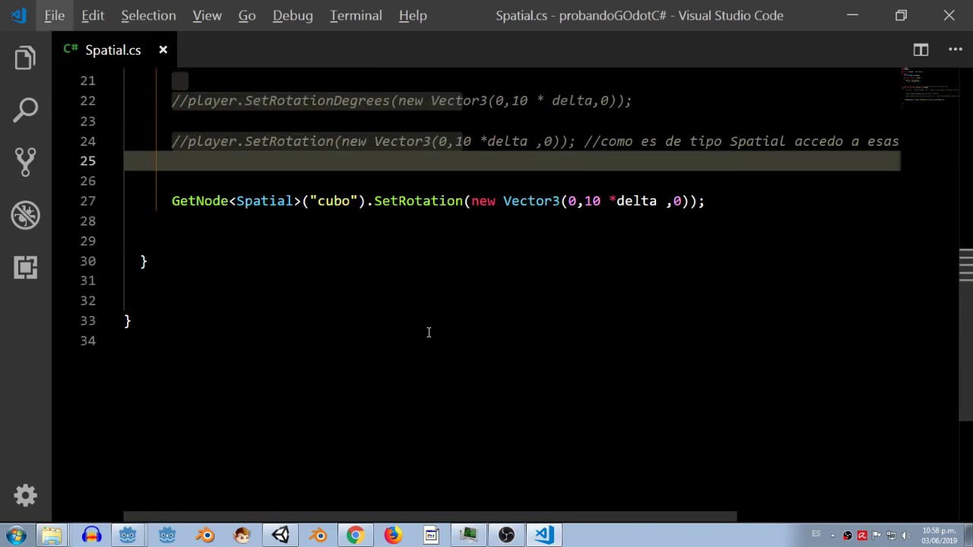
scroll(428, 333, "up", 2)
key("ctrl+plus")
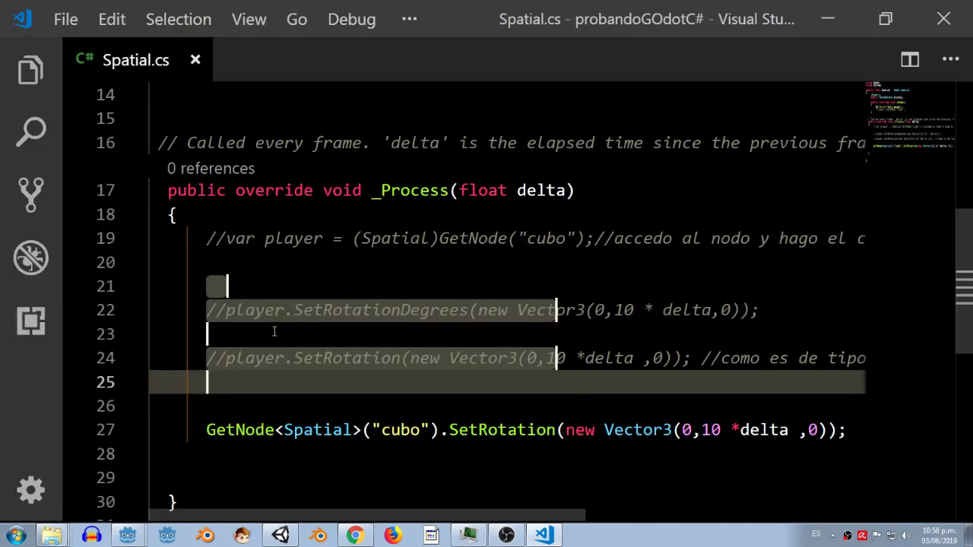
scroll(376, 347, "down", 1)
left_click(545, 340)
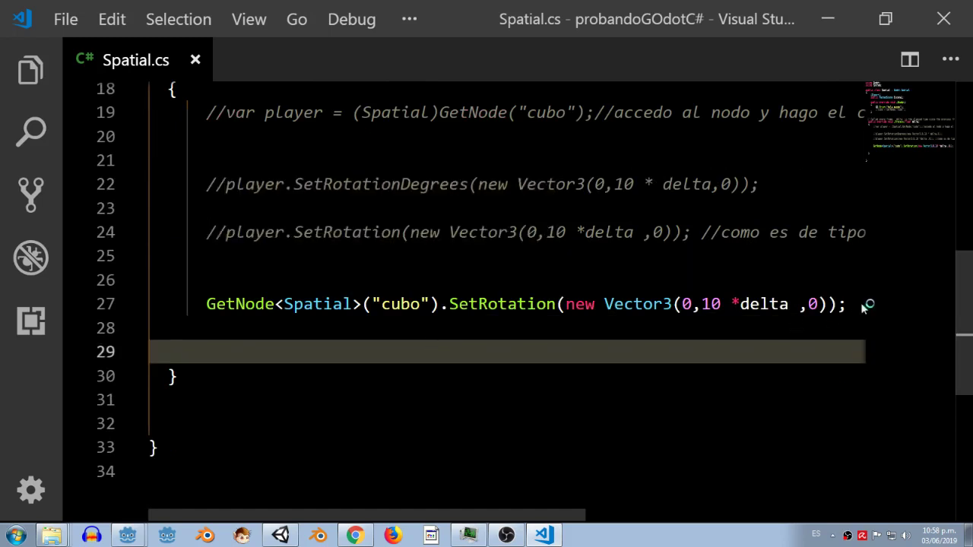
triple_click(612, 305)
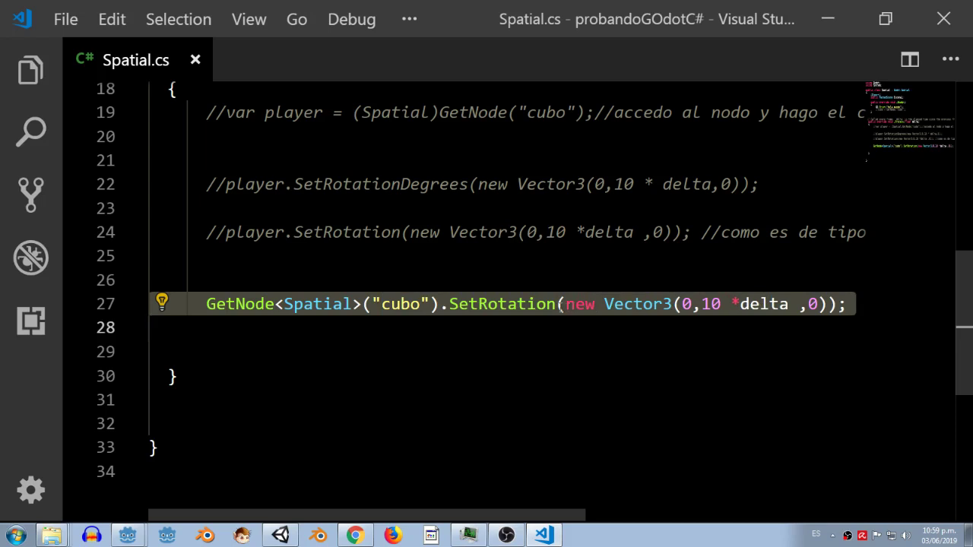
Change line 27's call to SetRotationDegrees, save Spatial.cs, and return to Godot.
left_click(557, 304)
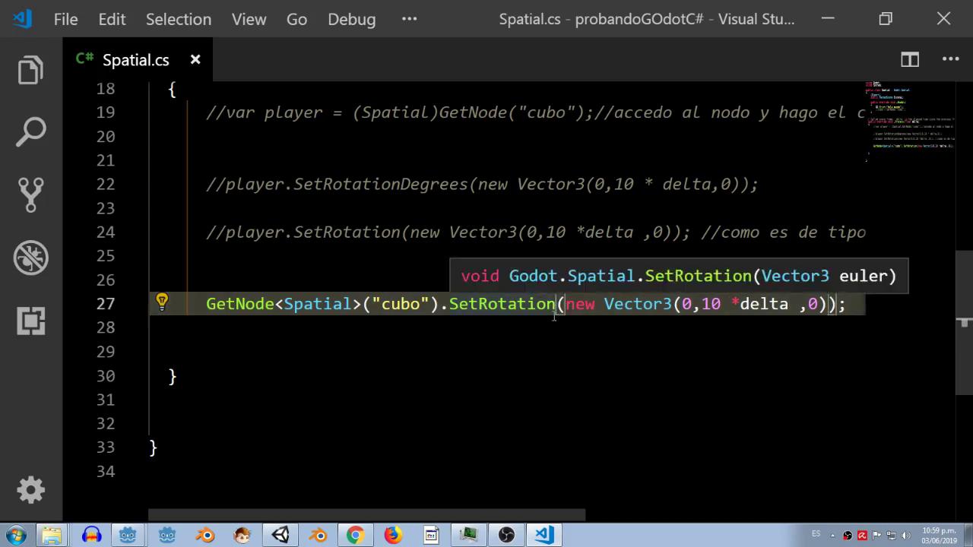
type("D")
key("Return")
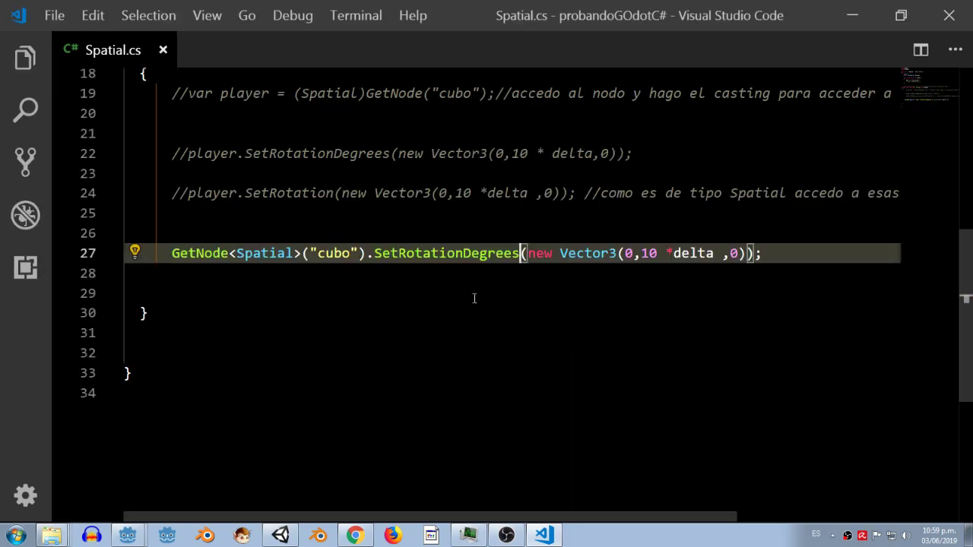
left_click(54, 15)
left_click(105, 292)
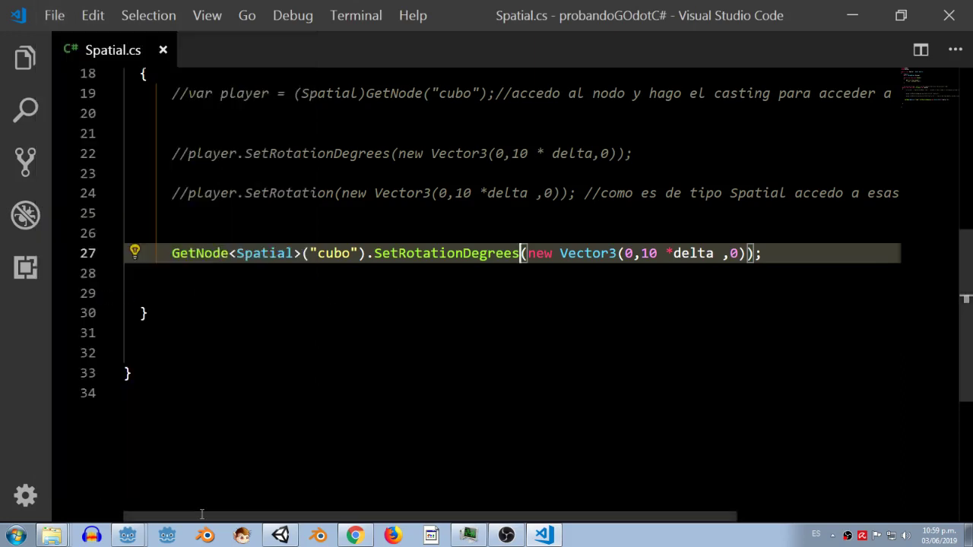
left_click(128, 535)
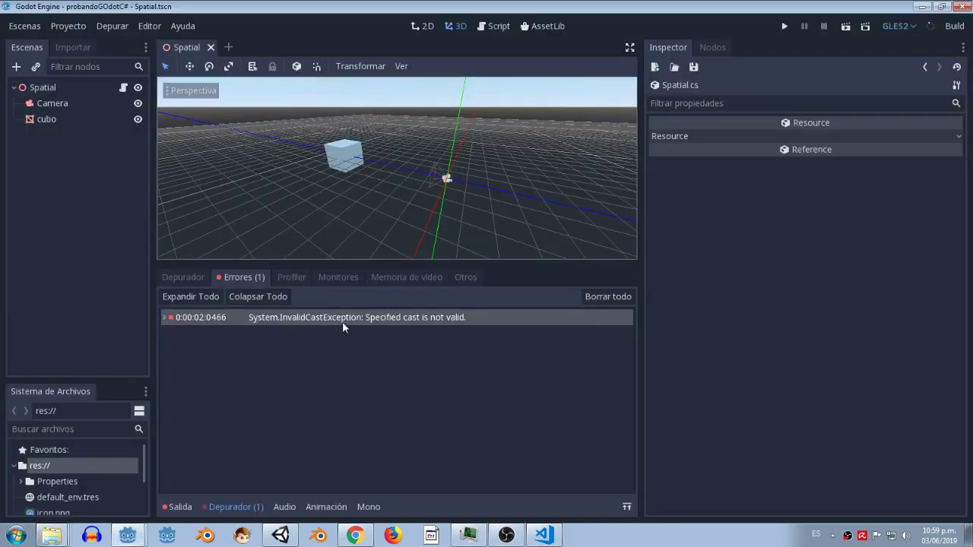
Run the project and expand the InvalidCastException to see its stack trace at Spatial.cs line 27.
left_click(788, 25)
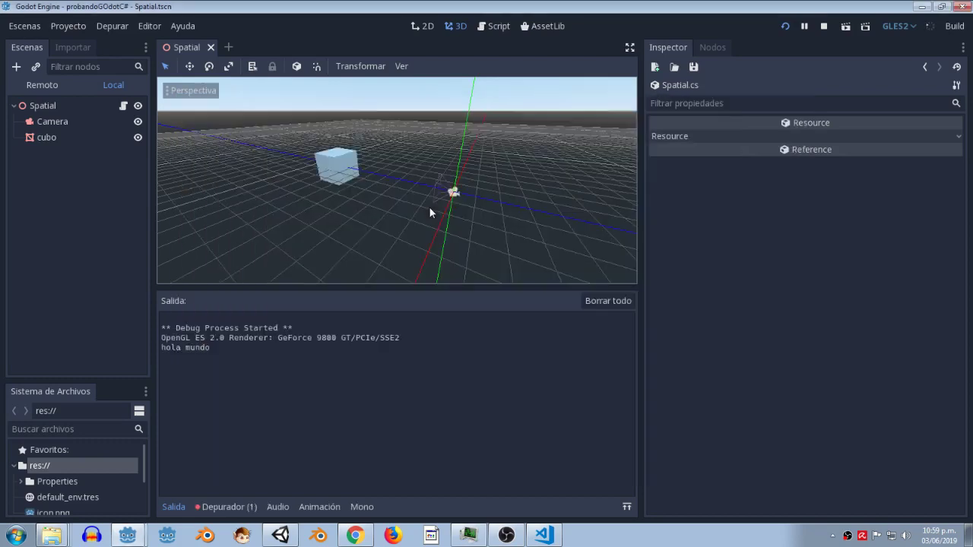
left_click(248, 511)
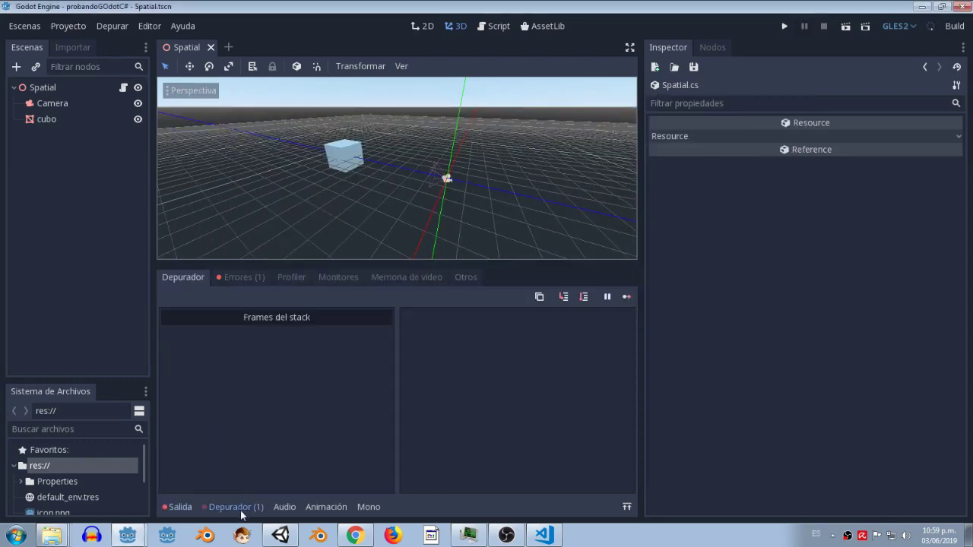
left_click(242, 278)
left_click(284, 321)
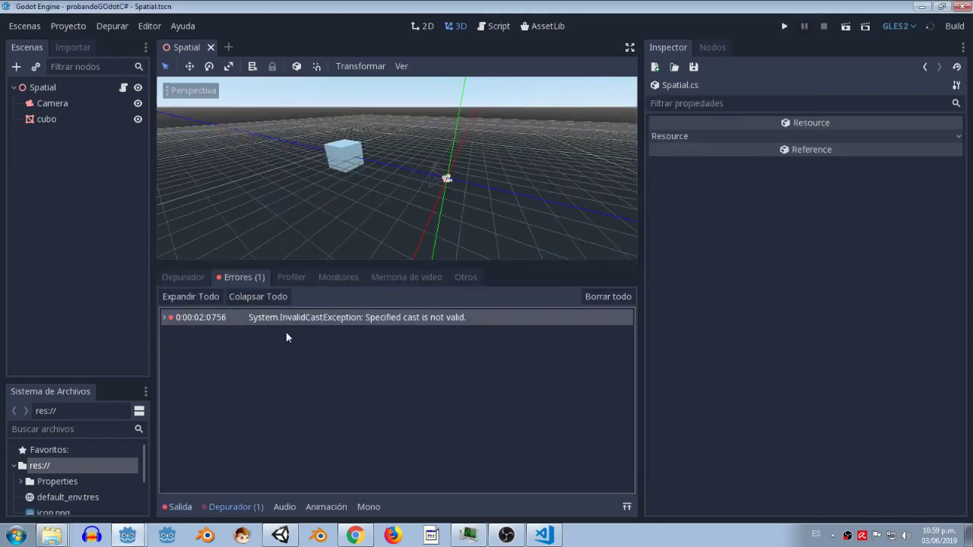
left_click(162, 317)
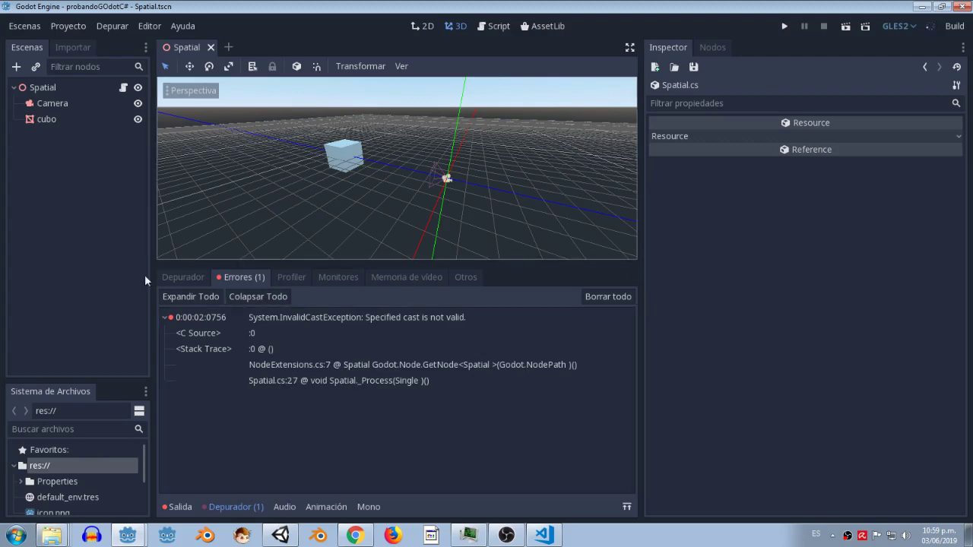
Set cubo's Y Rotation Degrees to 10, then drag it to 7.28.
left_click(341, 151)
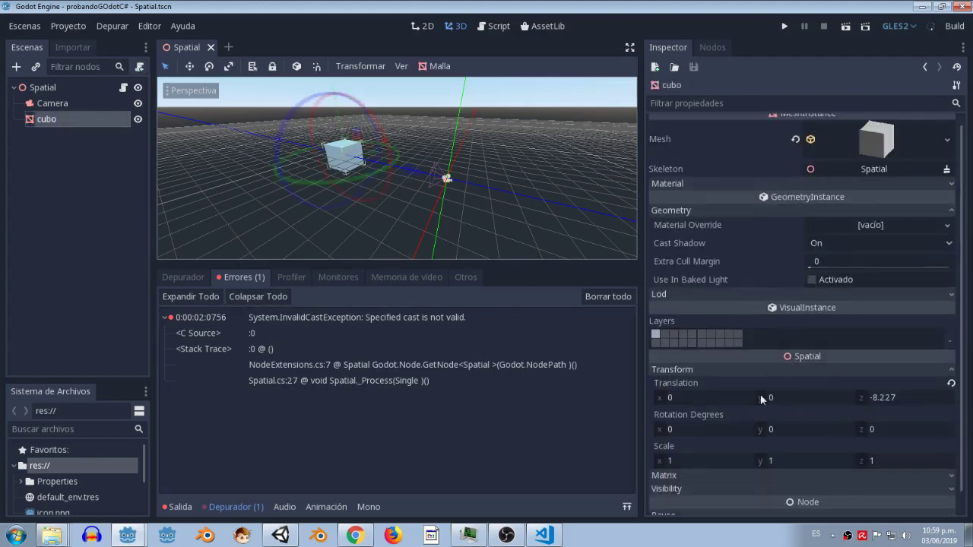
left_click(786, 428)
type("10")
key("Return")
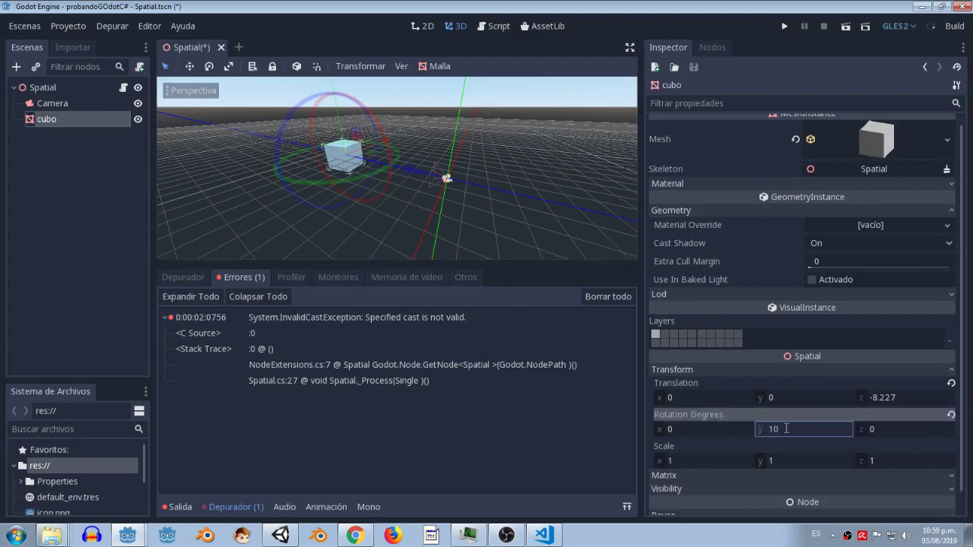
left_click(290, 161)
left_click_drag(759, 428, 798, 429)
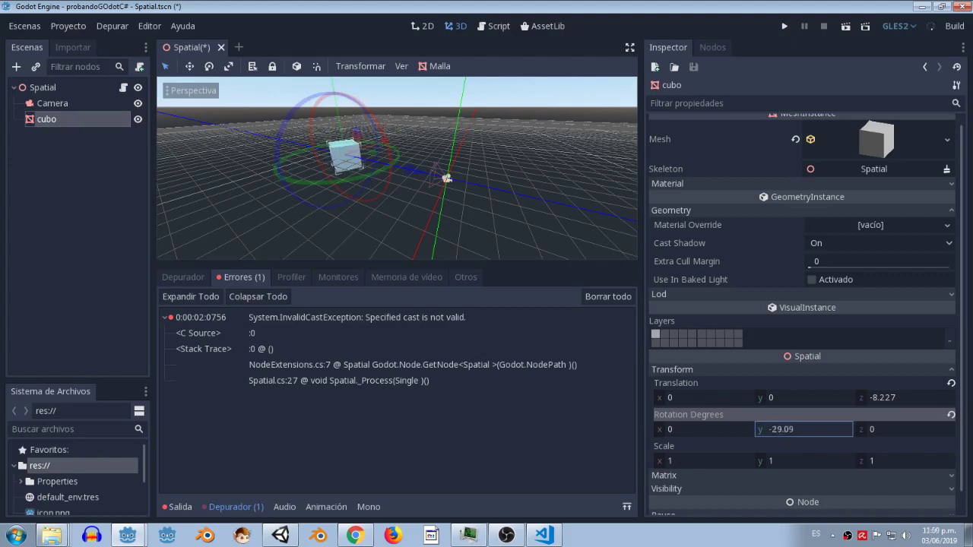
left_click_drag(798, 429, 790, 428)
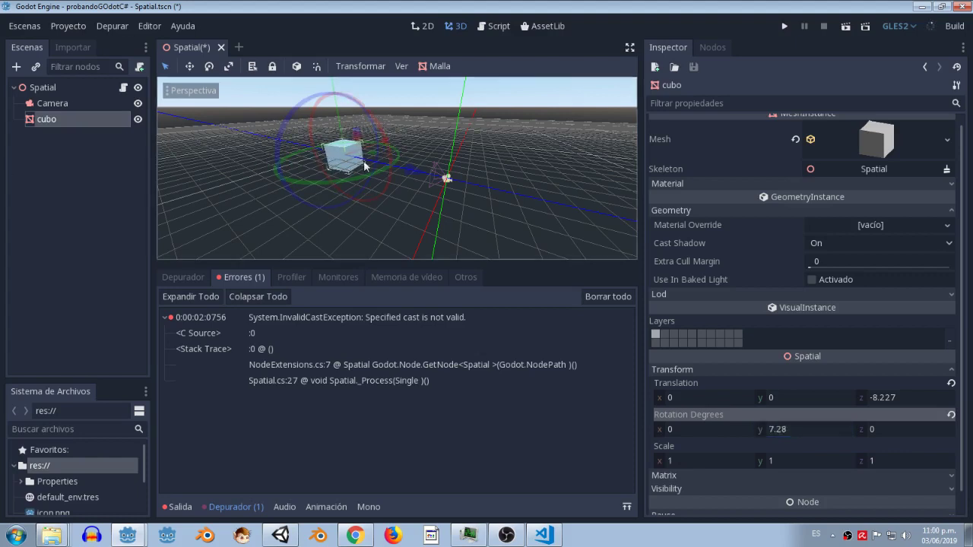